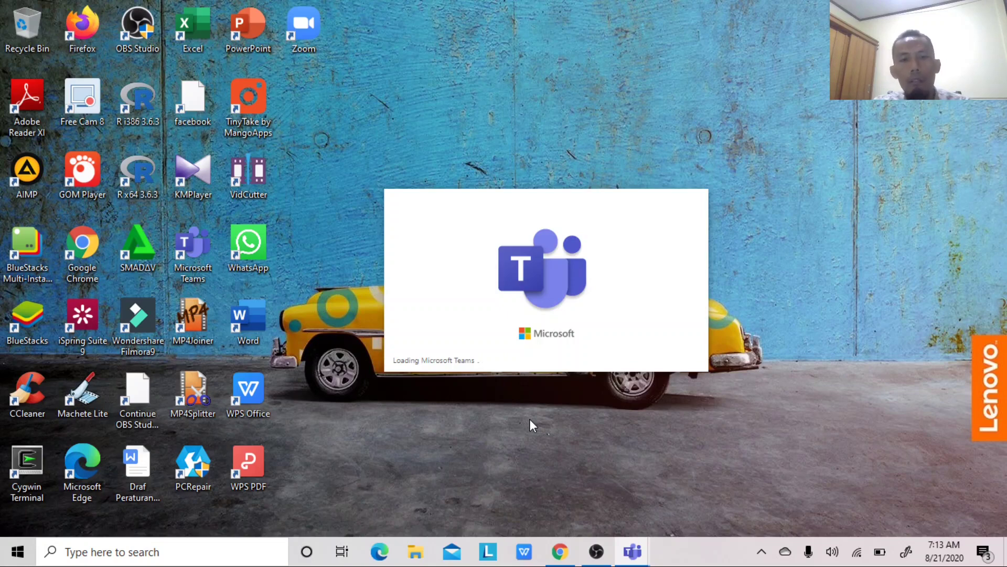
# - Browse the Universitas Andalas homepage in Chrome, then return to the outlook 365 Google results
pyautogui.click(562, 552)
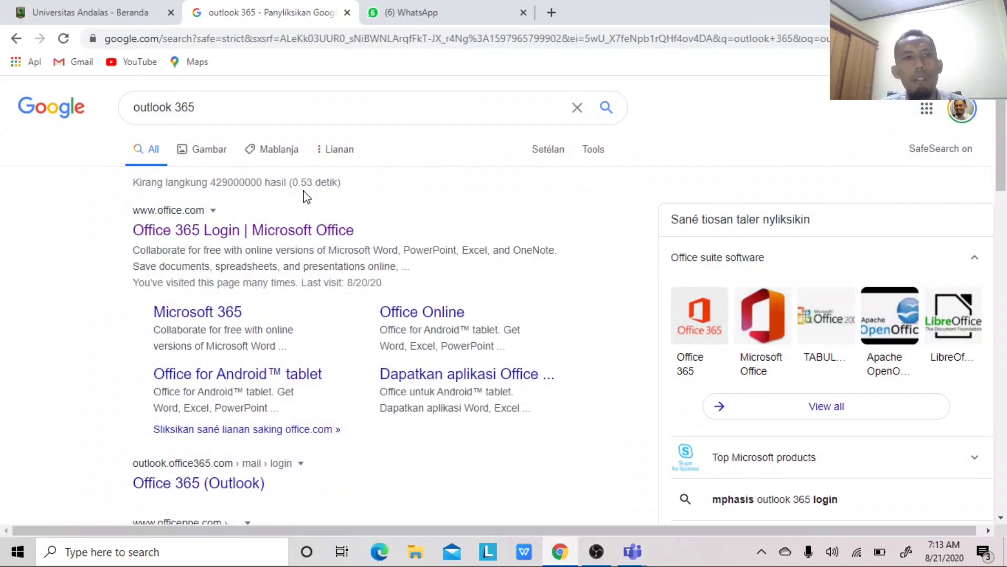
pyautogui.click(90, 11)
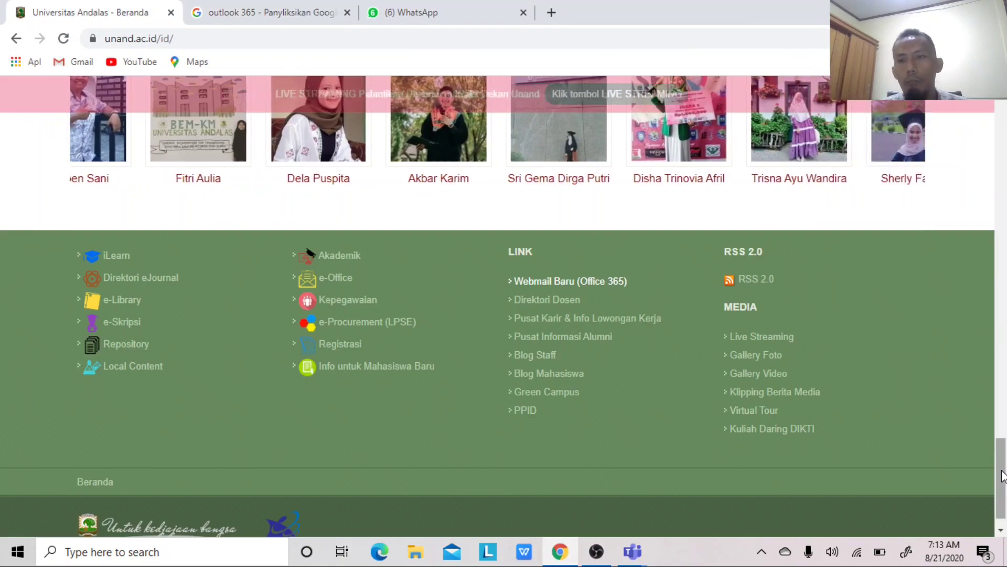
pyautogui.moveTo(1002, 475); pyautogui.dragTo(1002, 113)
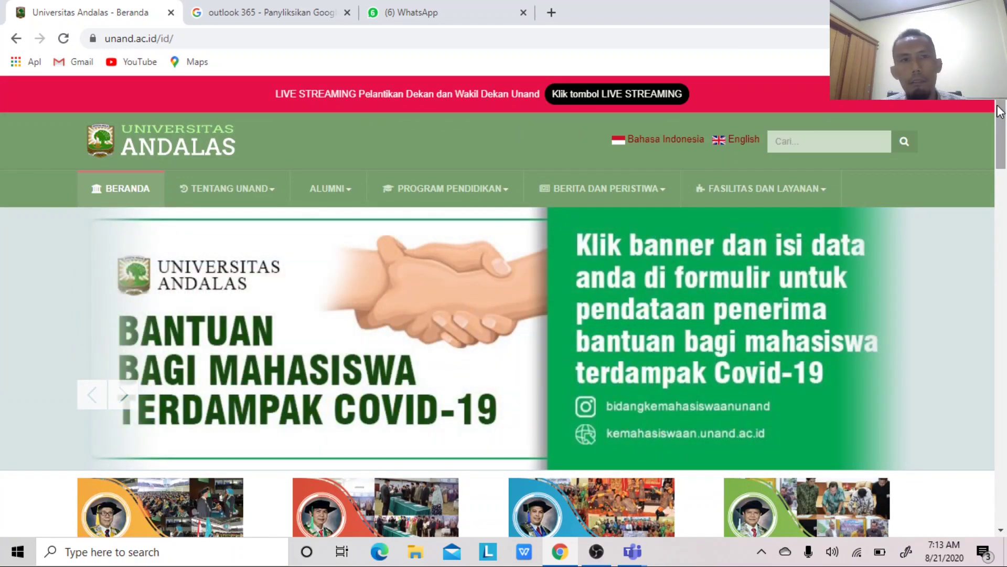
pyautogui.scroll(-3, 1000, 111)
pyautogui.scroll(3, 999, 111)
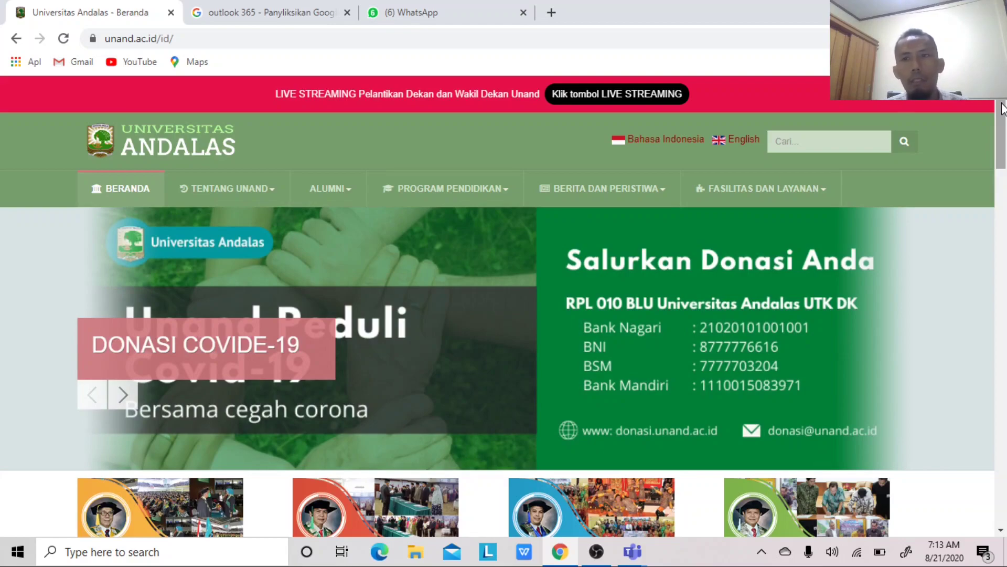
pyautogui.moveTo(1002, 107); pyautogui.dragTo(1000, 409)
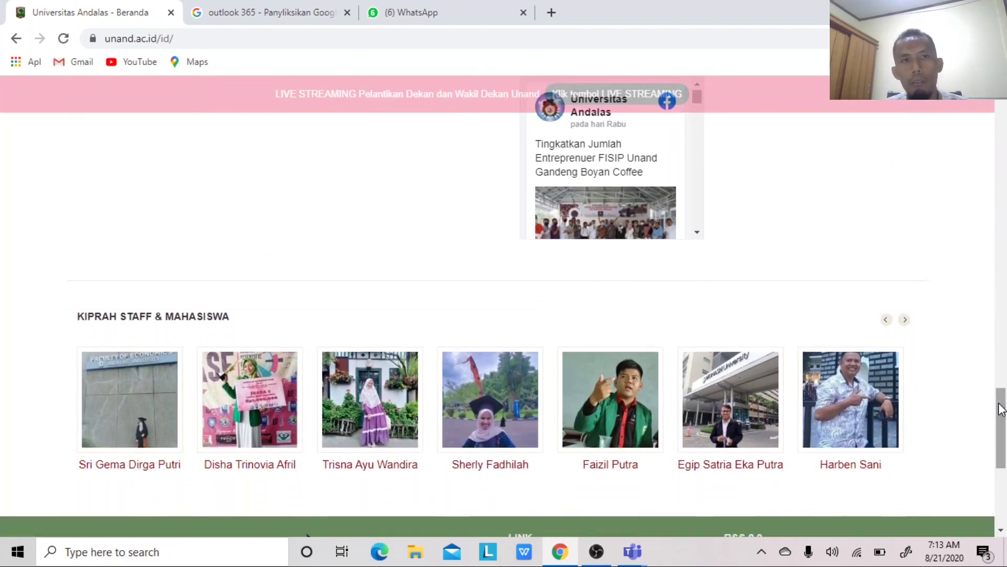
pyautogui.scroll(-5, 1000, 410)
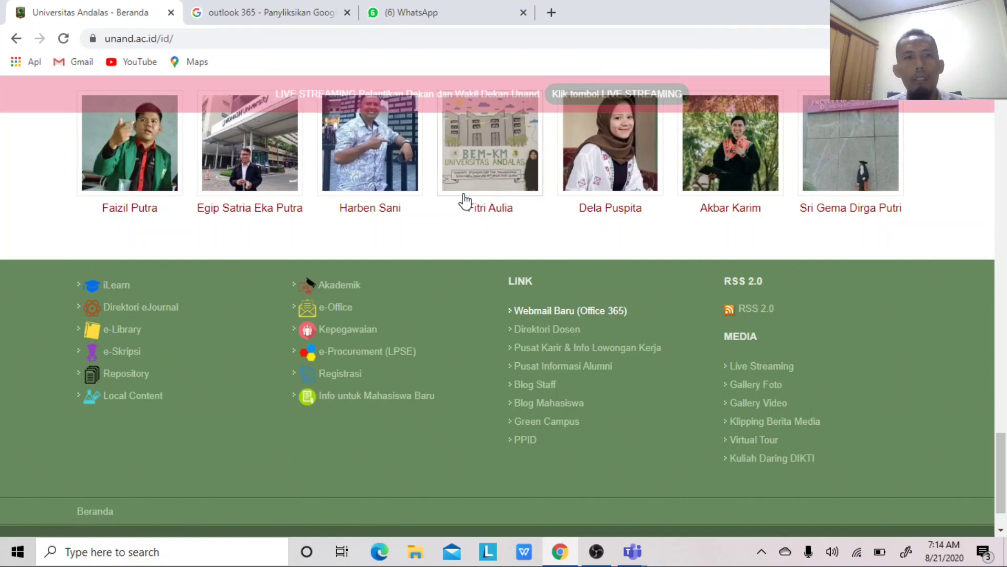
pyautogui.click(267, 13)
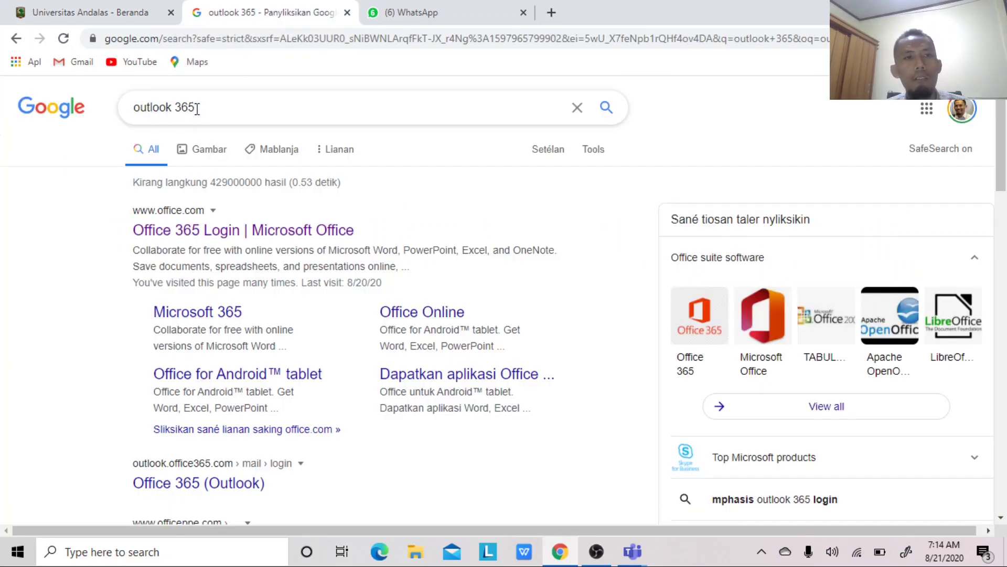
# - Open the Office 365 Login result and sign out of the Office 365 account
pyautogui.click(178, 231)
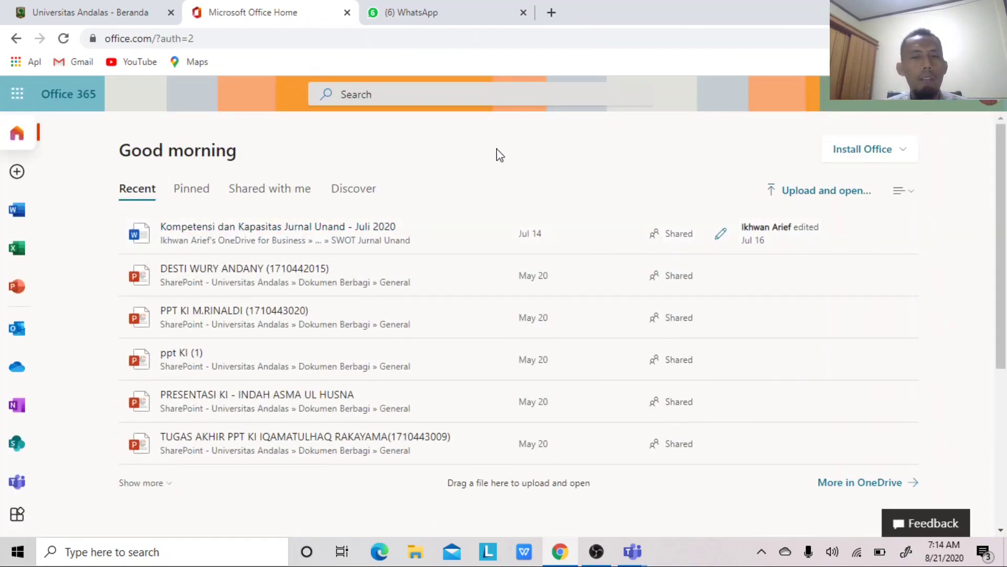
pyautogui.click(991, 102)
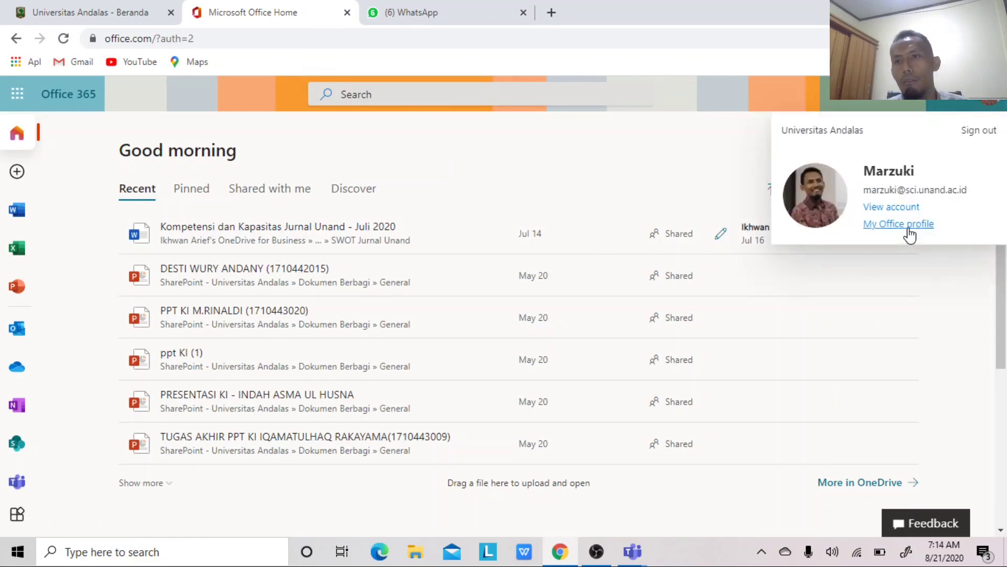
pyautogui.click(976, 134)
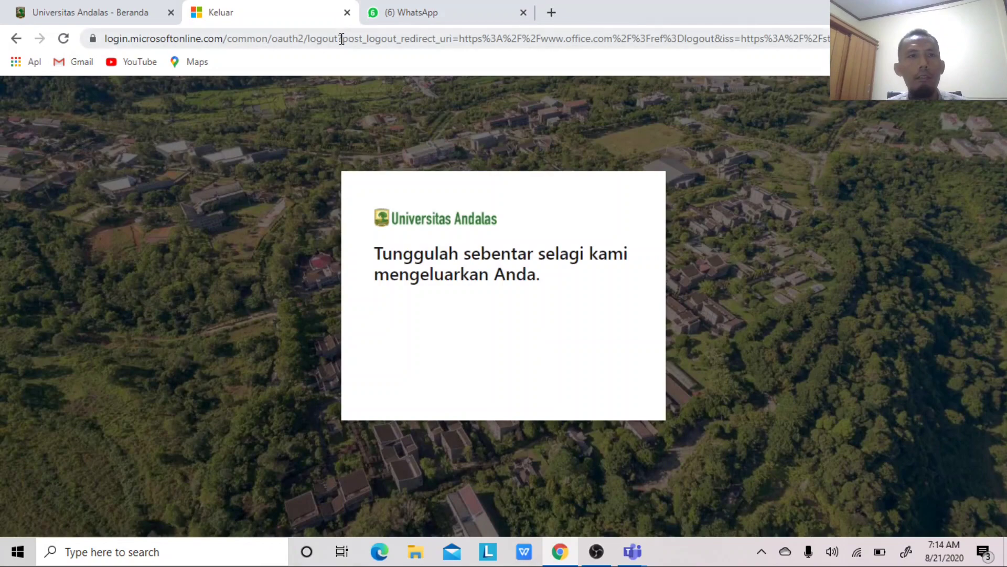
# - Search Google for outlook 365 and open the Office 365 Login result again
pyautogui.click(310, 38)
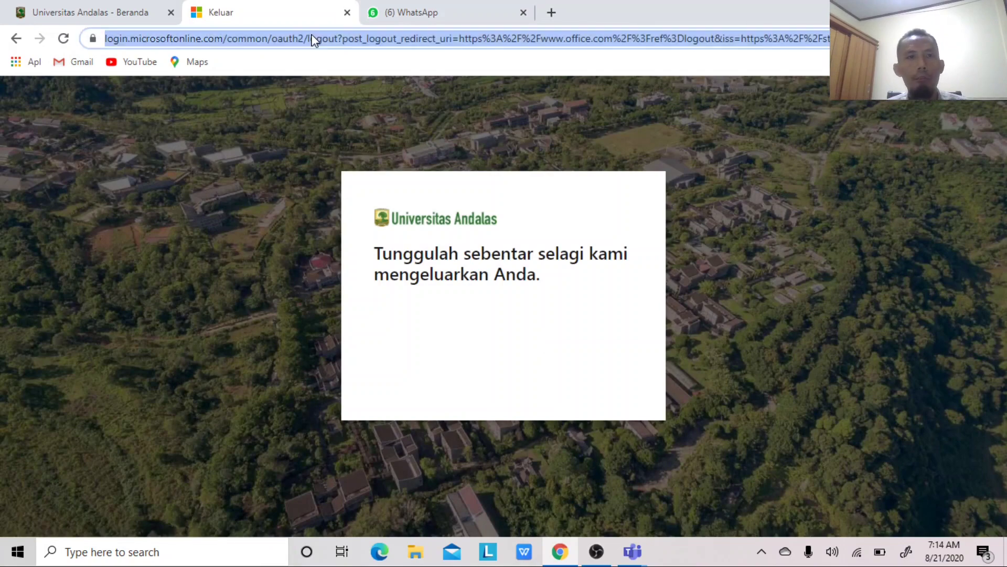
pyautogui.write('goo')
pyautogui.press('Return')
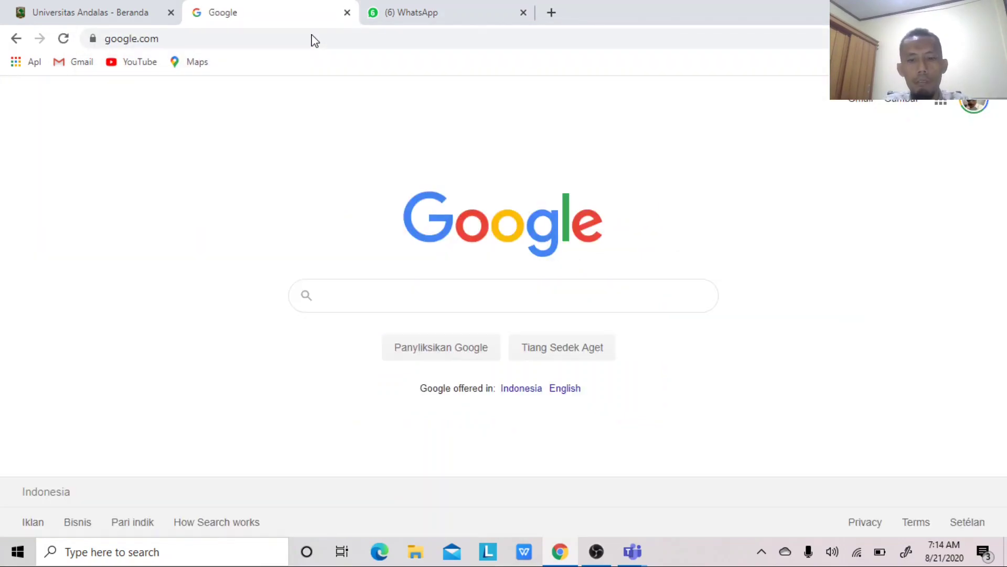
pyautogui.write('outlo')
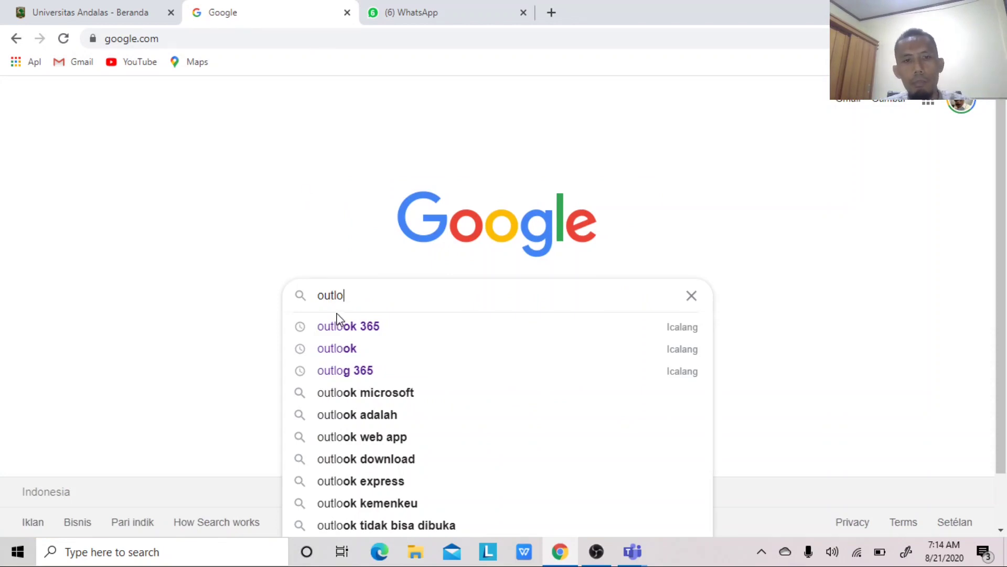
pyautogui.click(339, 326)
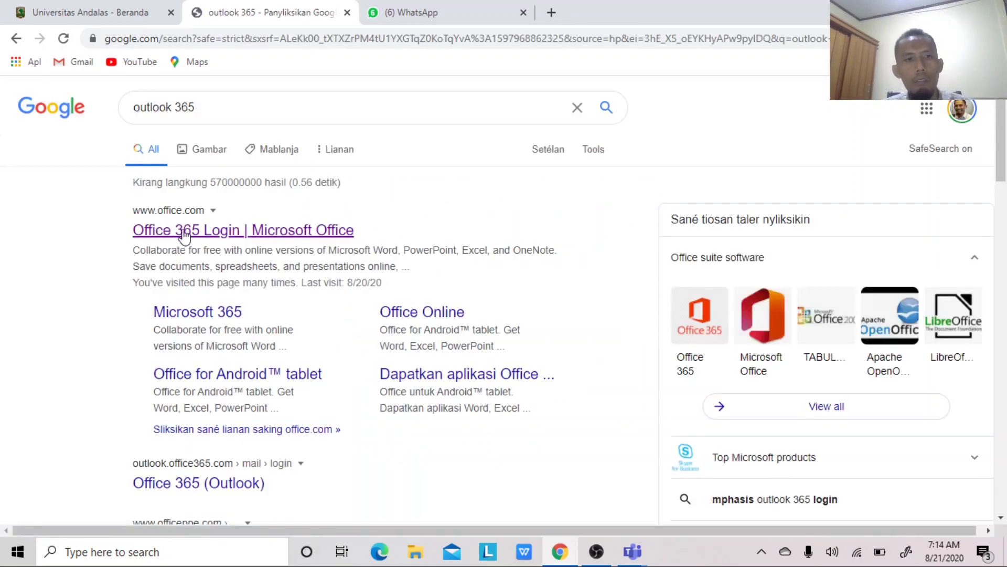
pyautogui.click(190, 232)
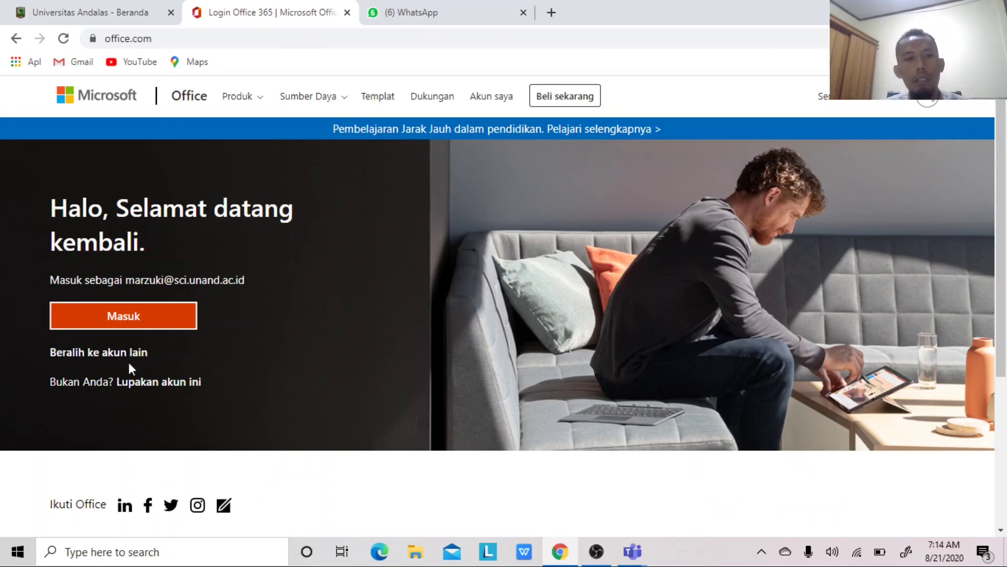
# - Open the university webmail from the Unand homepage, sign out of Outlook, and close that tab
pyautogui.click(91, 12)
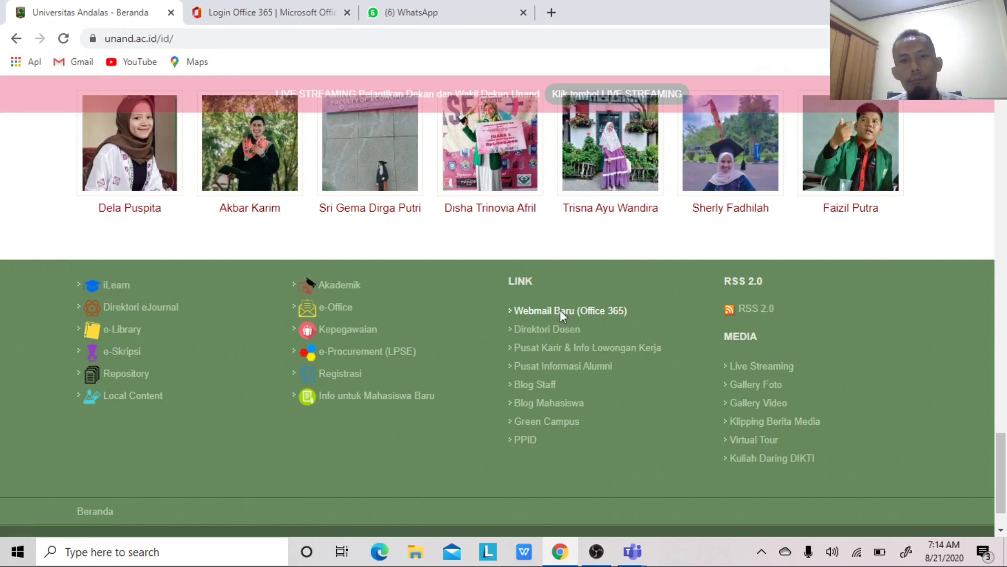
pyautogui.click(559, 310)
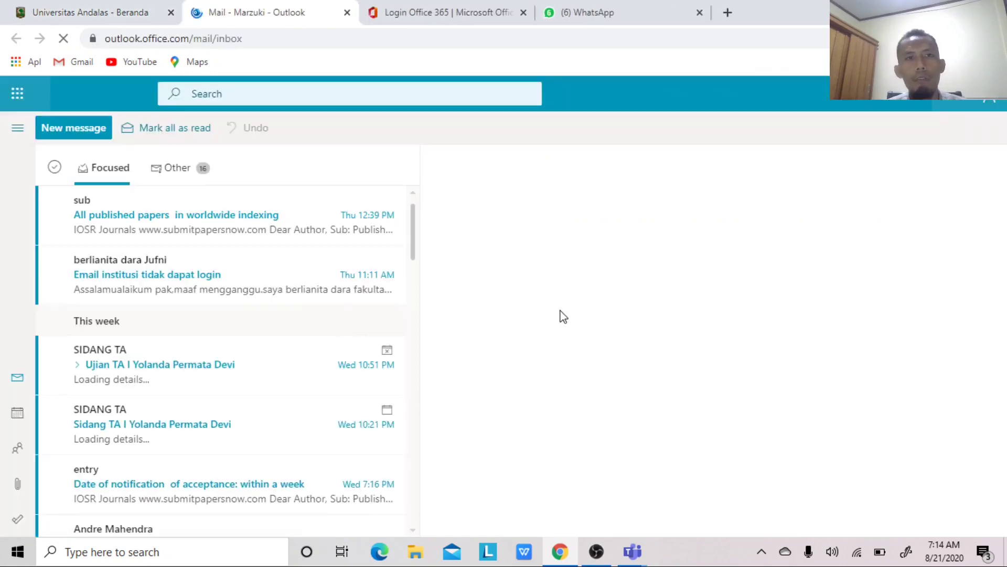
pyautogui.click(982, 104)
pyautogui.click(899, 261)
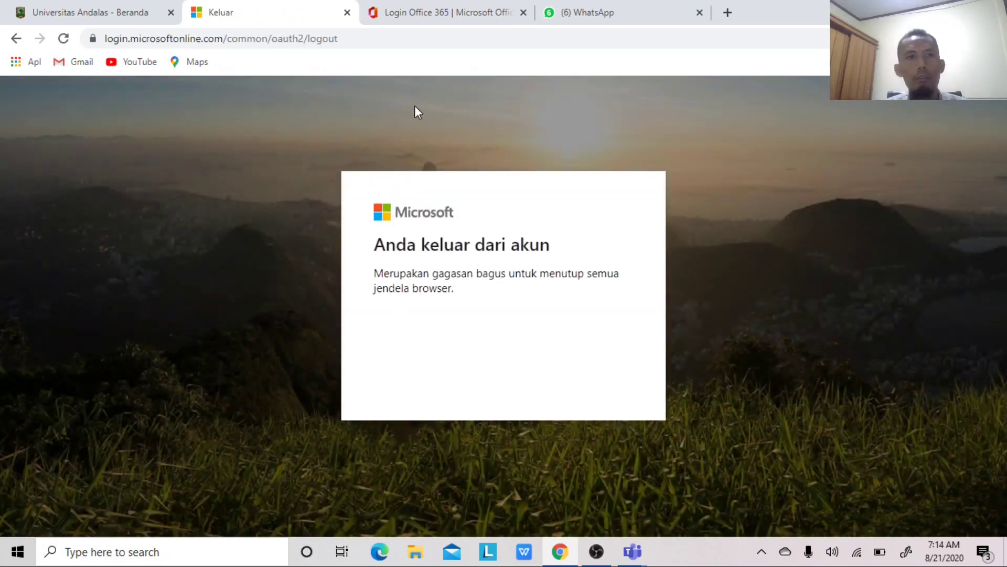
pyautogui.click(347, 12)
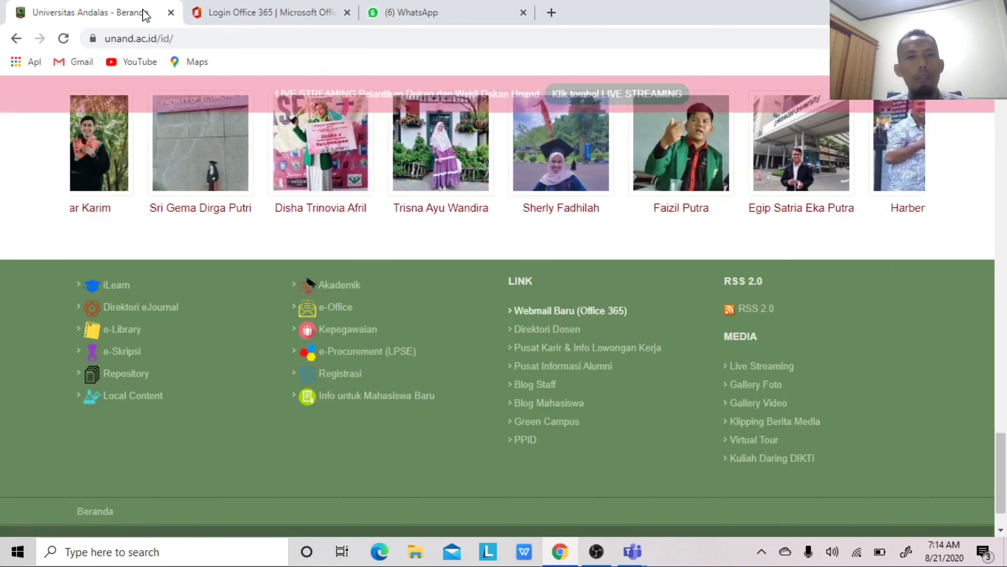
# - Sign in to Webmail Baru with a different account, entering the faculty email and password
pyautogui.click(527, 310)
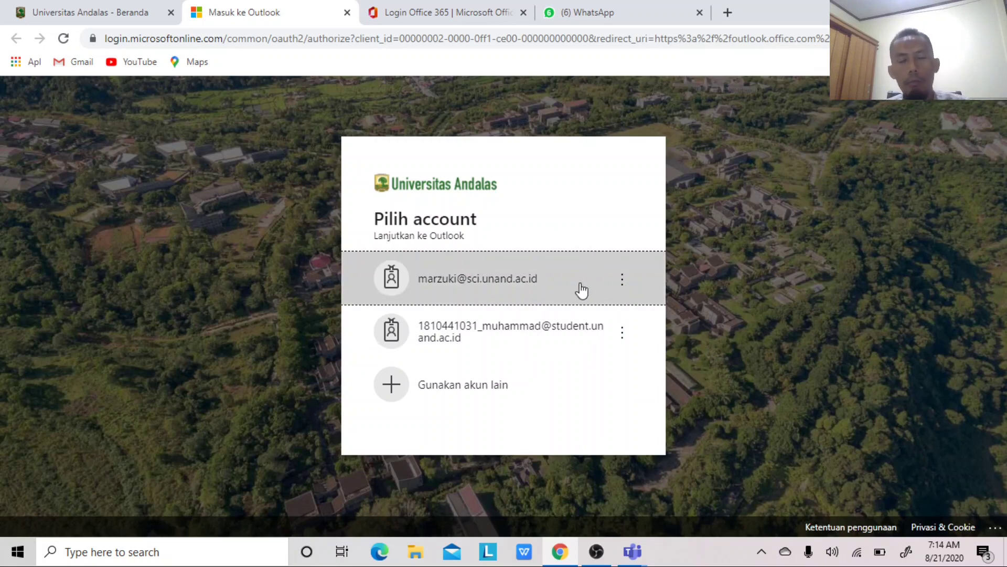
pyautogui.click(494, 382)
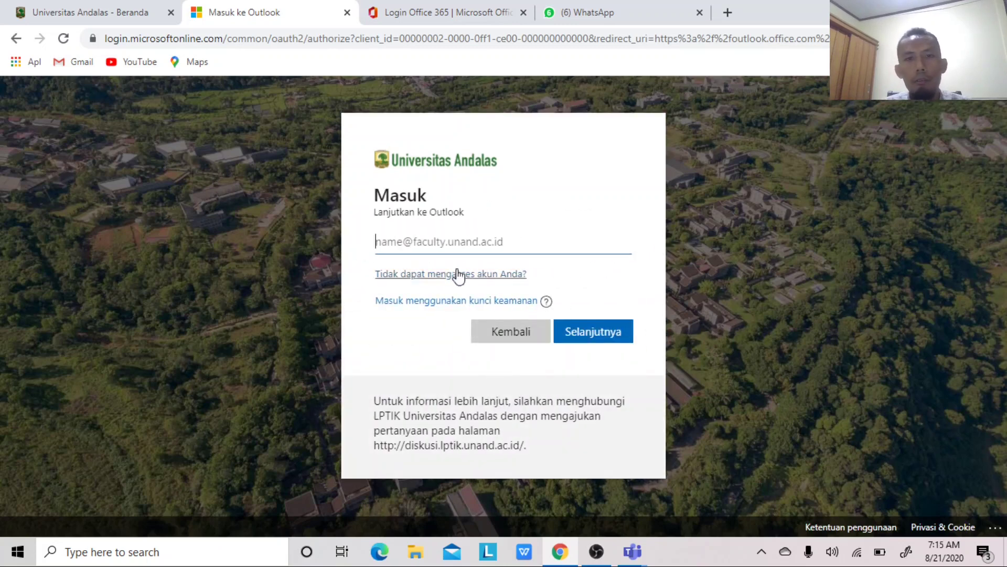
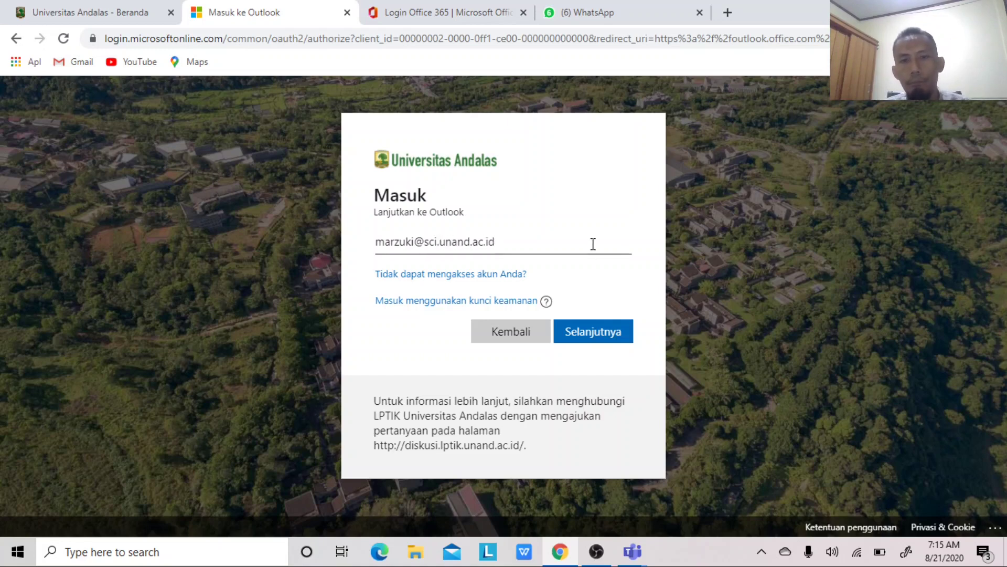
pyautogui.click(586, 335)
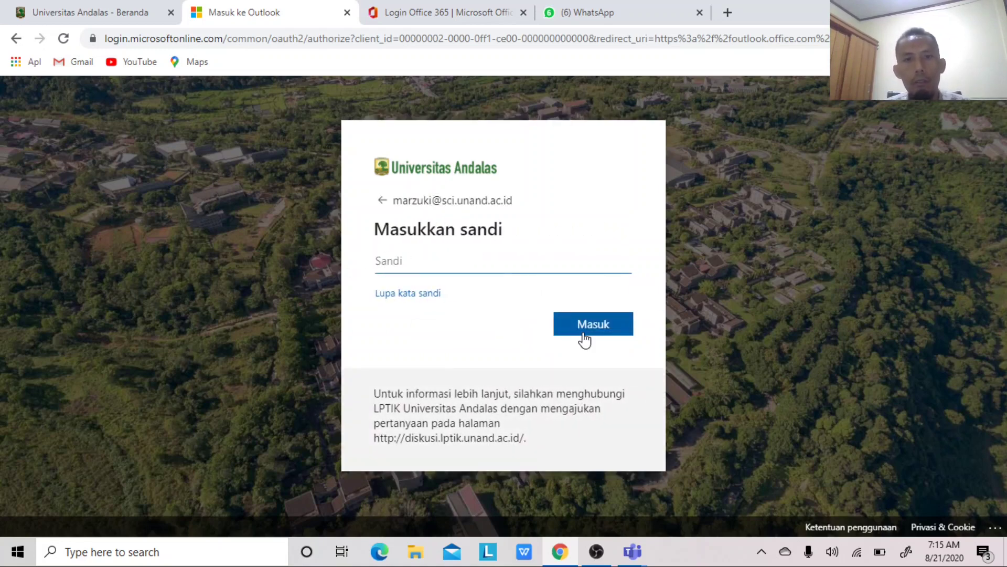
pyautogui.write('•••••••••')
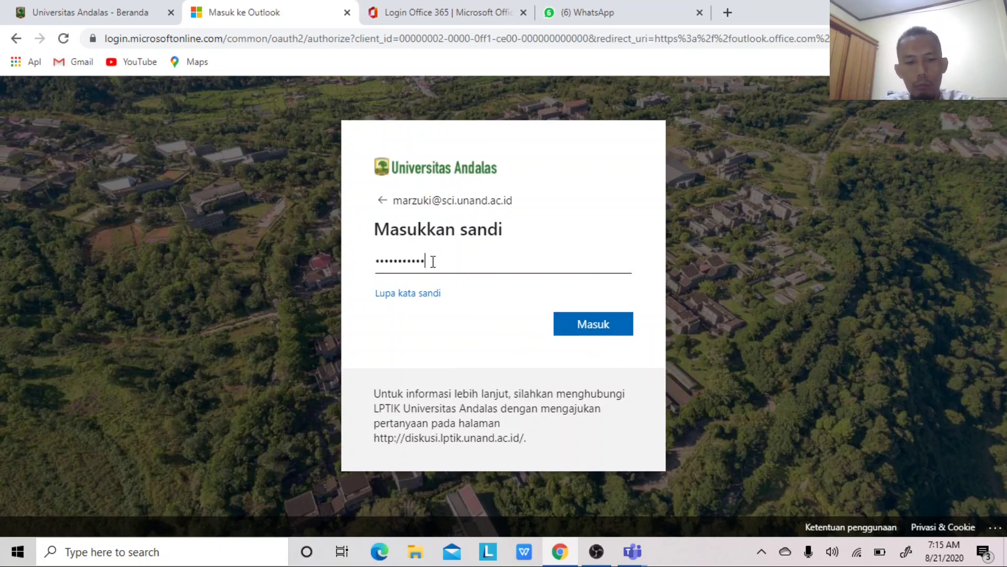
pyautogui.click(565, 331)
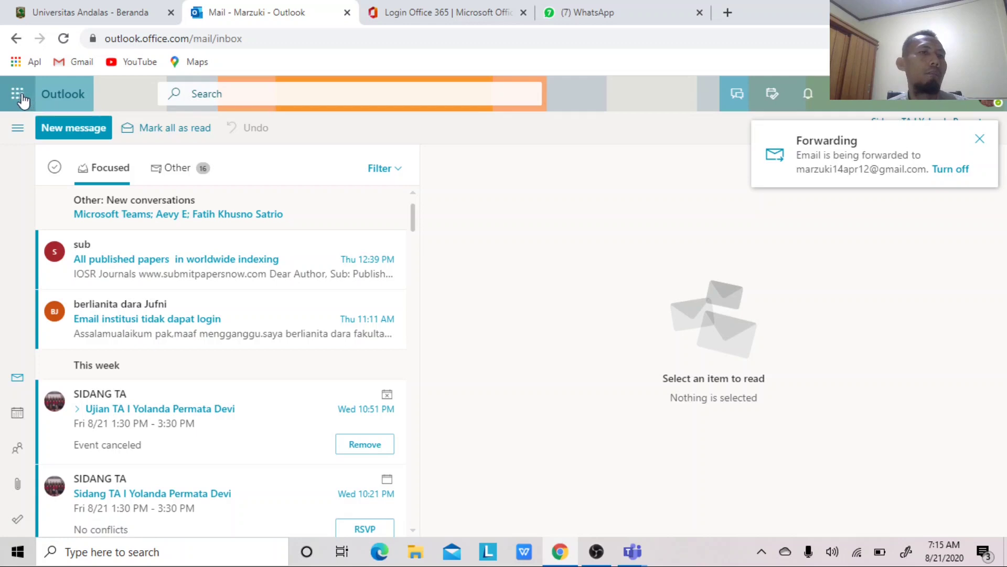
# - Return to Outlook mail, then launch Microsoft Teams from the Office 365 app launcher
pyautogui.click(20, 97)
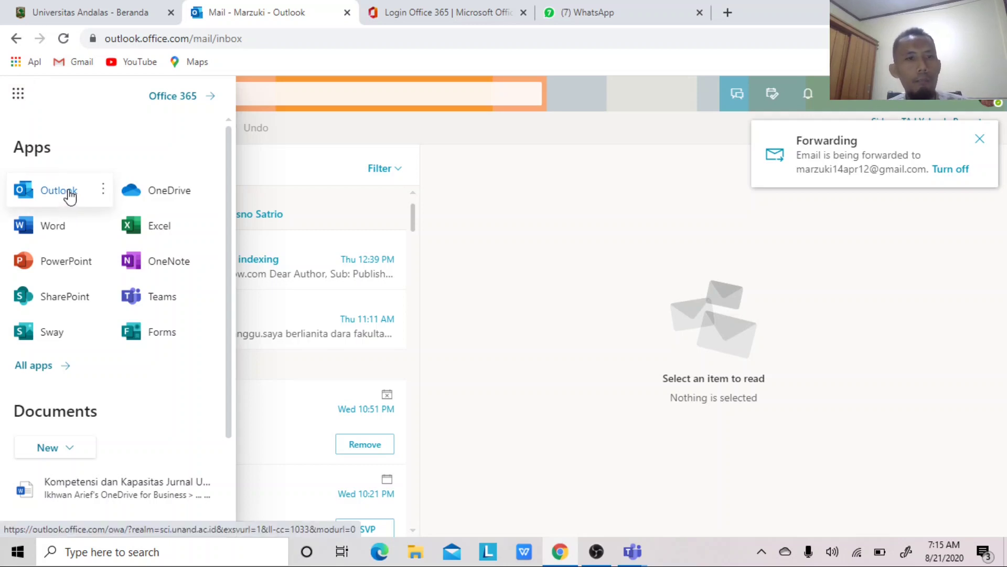
pyautogui.click(70, 197)
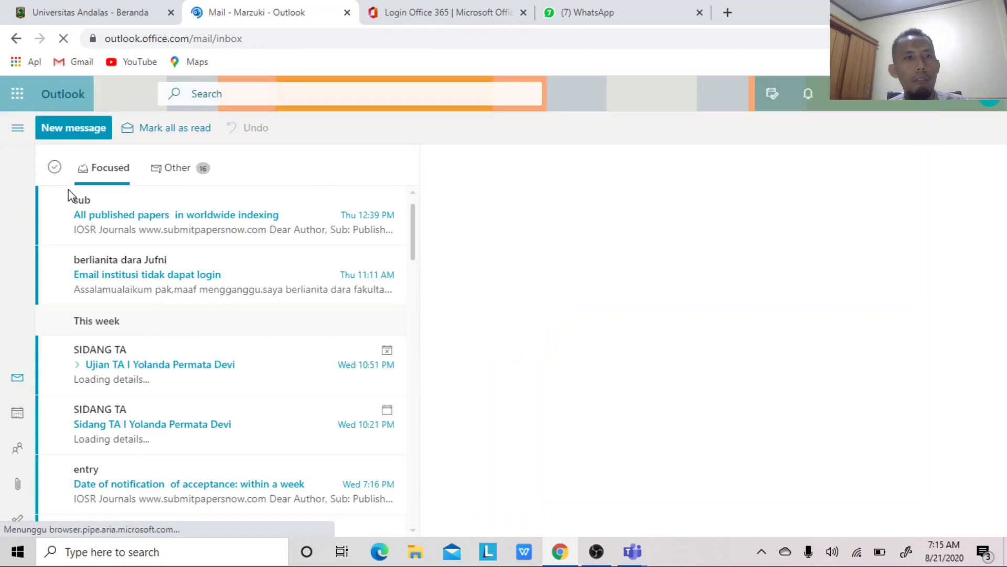
pyautogui.click(18, 95)
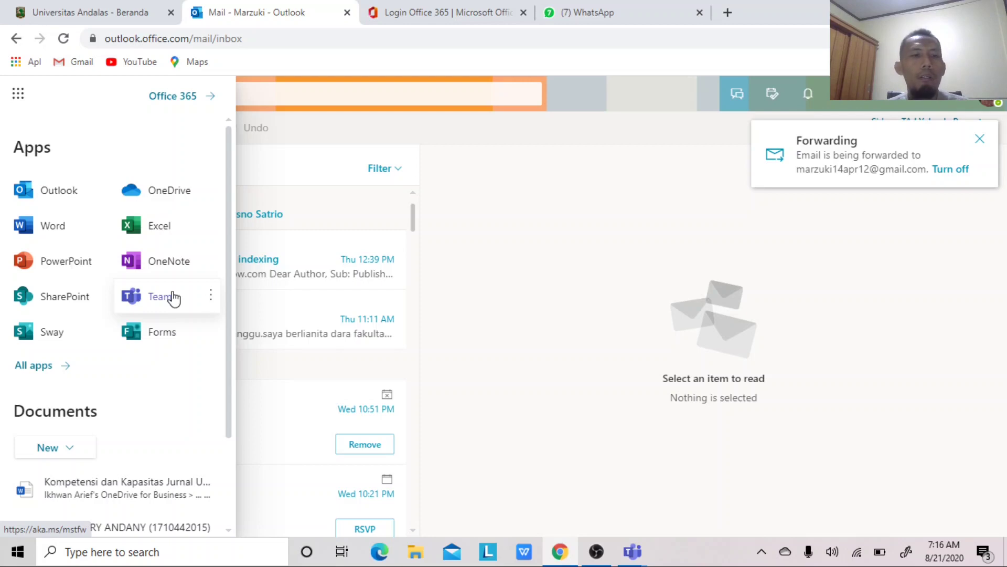
pyautogui.click(173, 297)
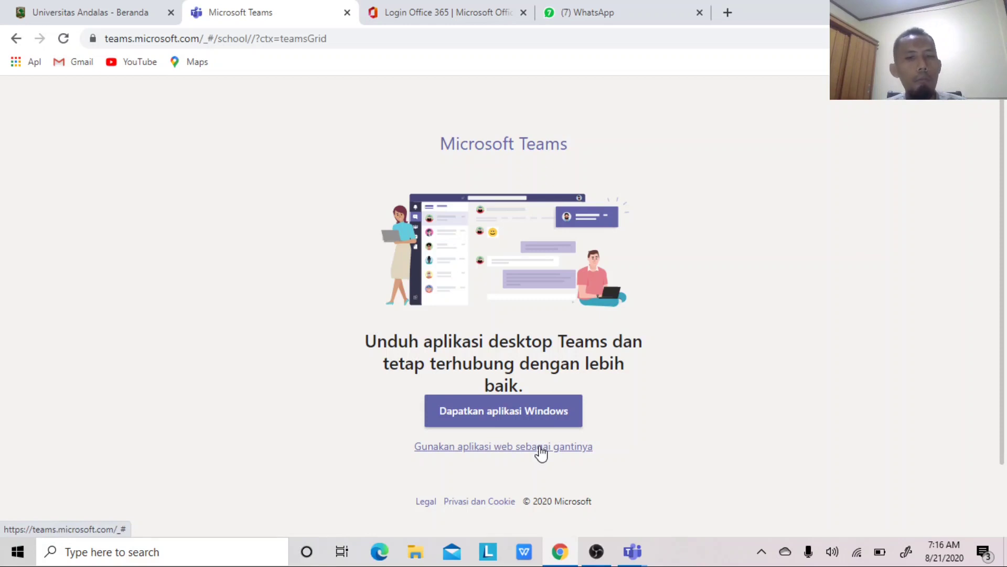
# - Continue with the Teams web app instead of the desktop app and scroll the teams grid
pyautogui.click(514, 447)
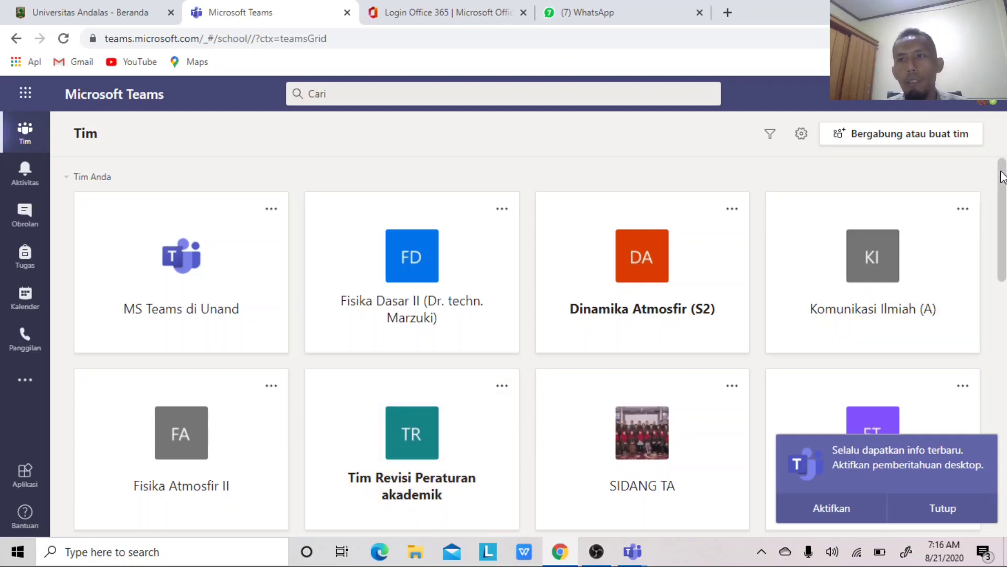
pyautogui.moveTo(1003, 178); pyautogui.dragTo(1004, 134)
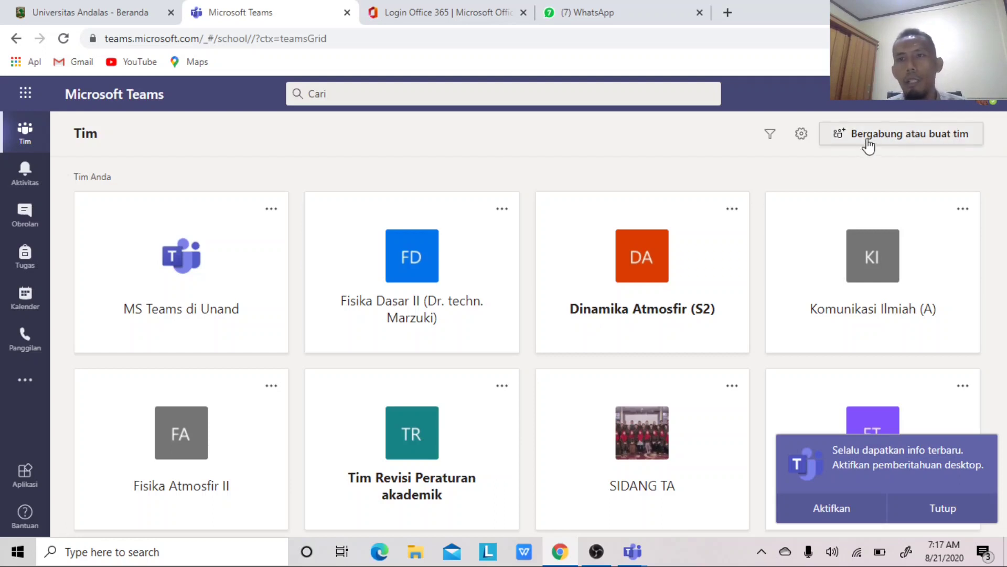
# - Create a new Class-type team named 'Dasar-Dasar MS Team'
pyautogui.click(894, 137)
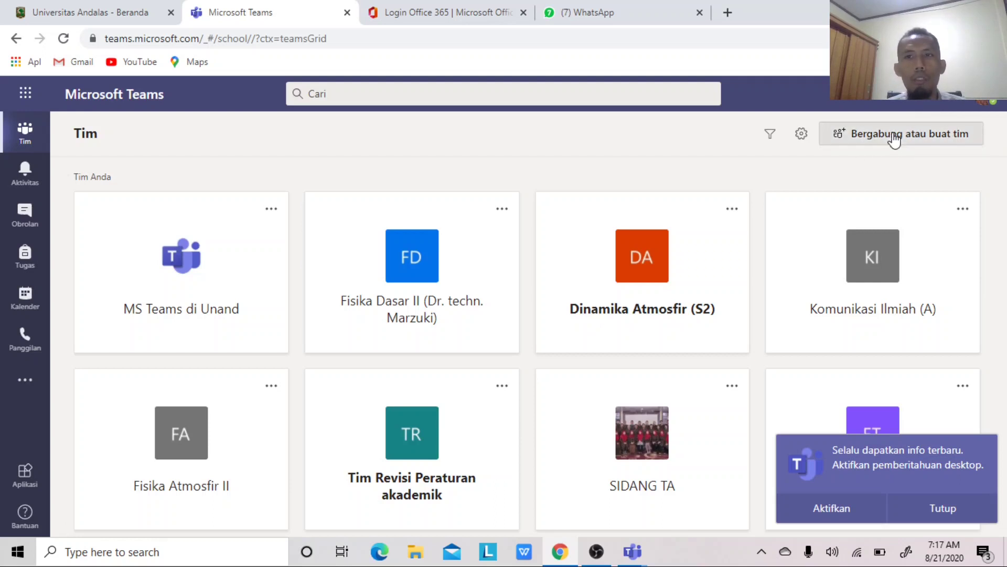
pyautogui.click(181, 328)
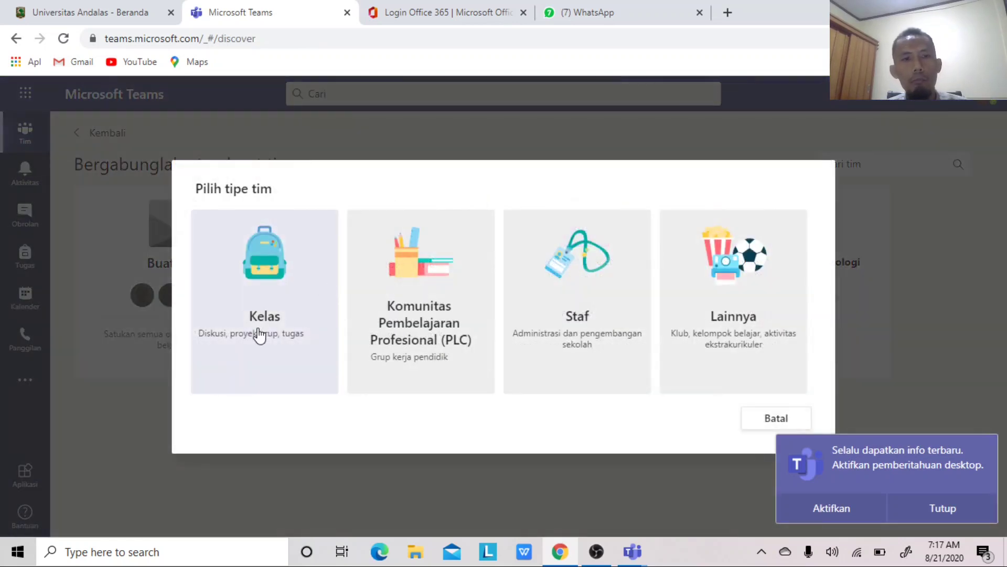
pyautogui.click(260, 334)
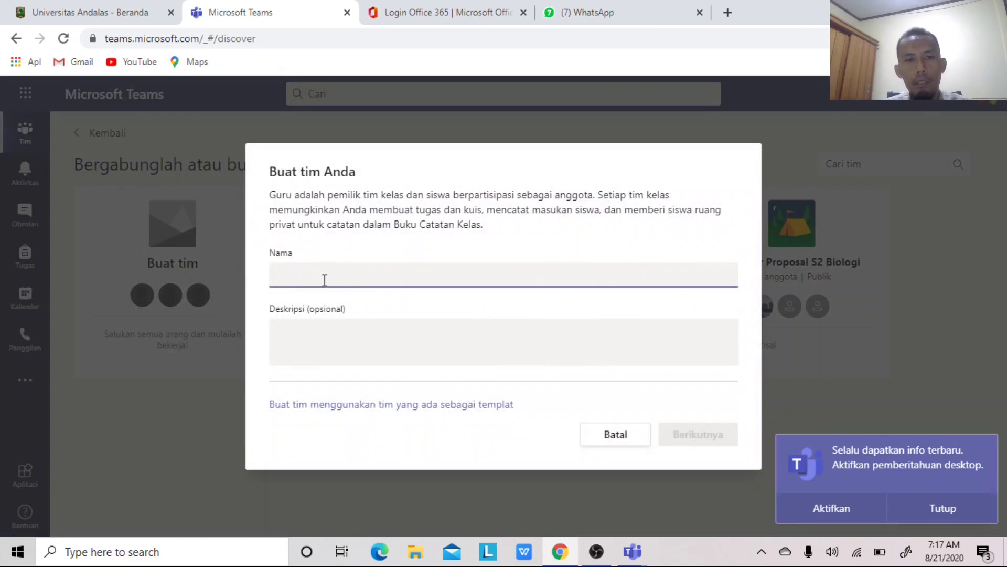
pyautogui.write('Dasar')
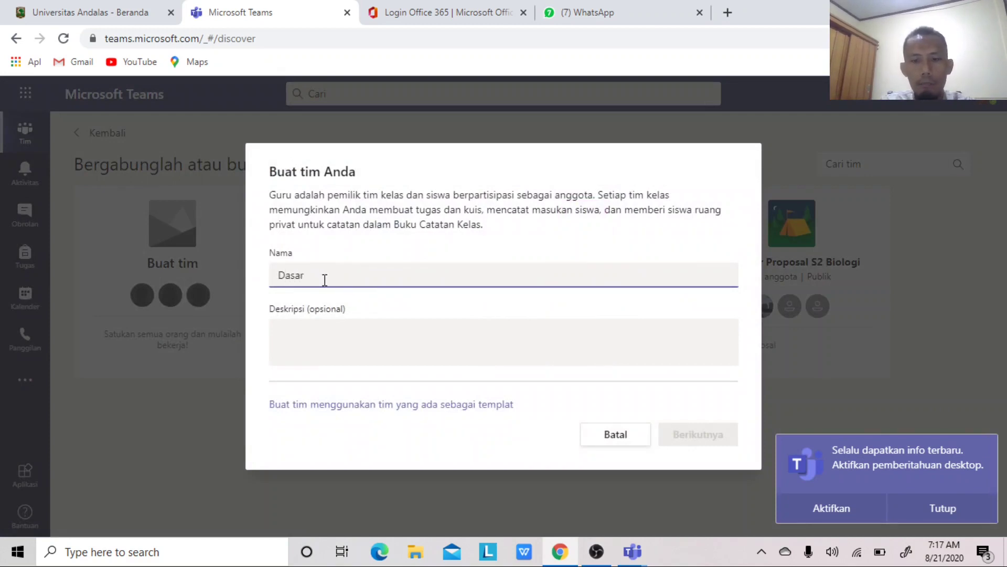
pyautogui.write('-Dasar ')
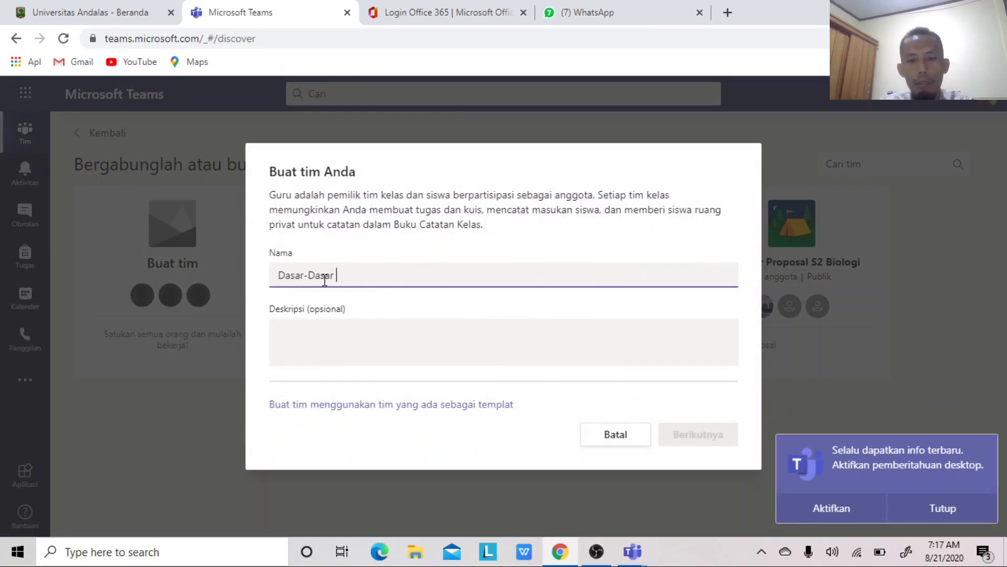
pyautogui.write('MS Team')
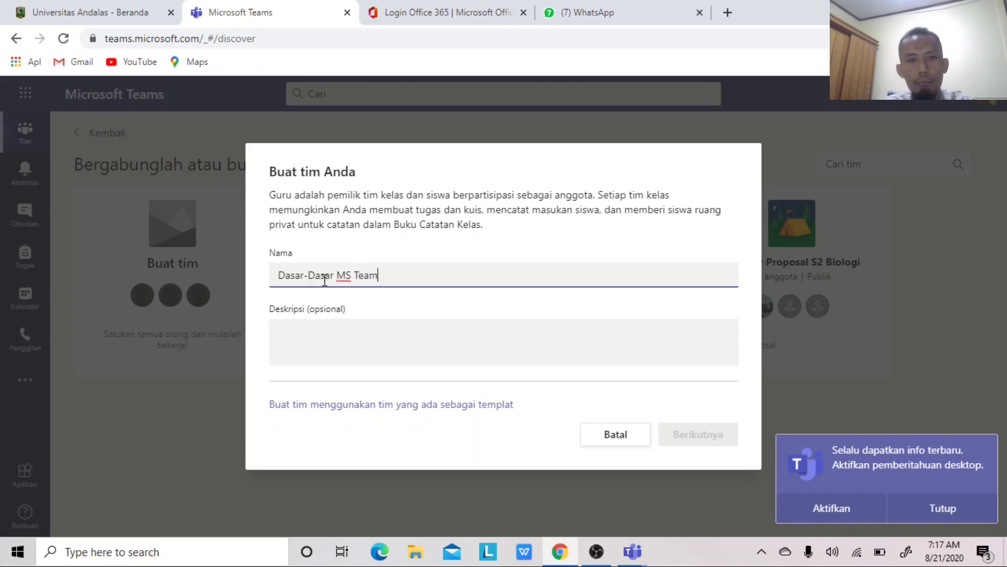
pyautogui.click(319, 340)
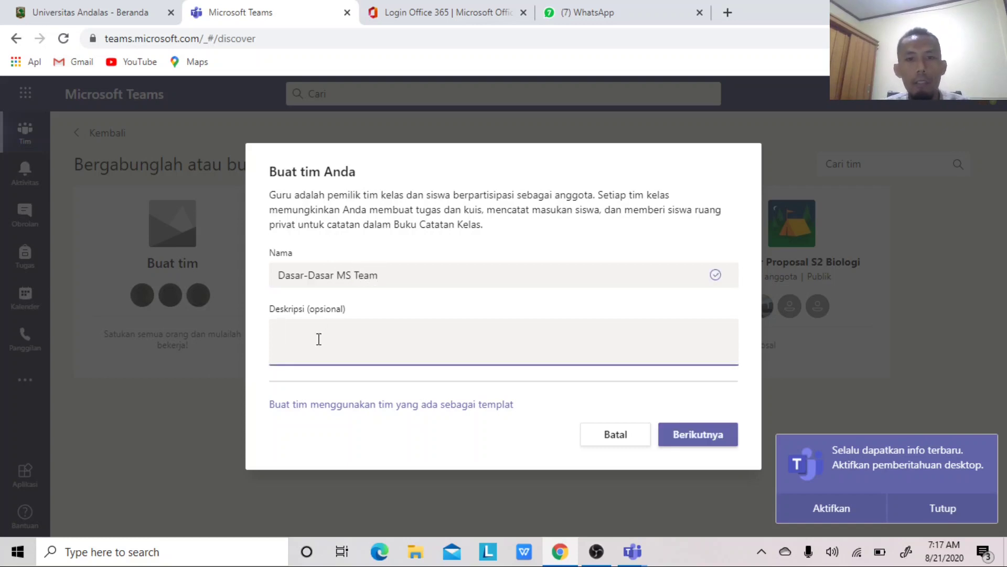
pyautogui.click(686, 441)
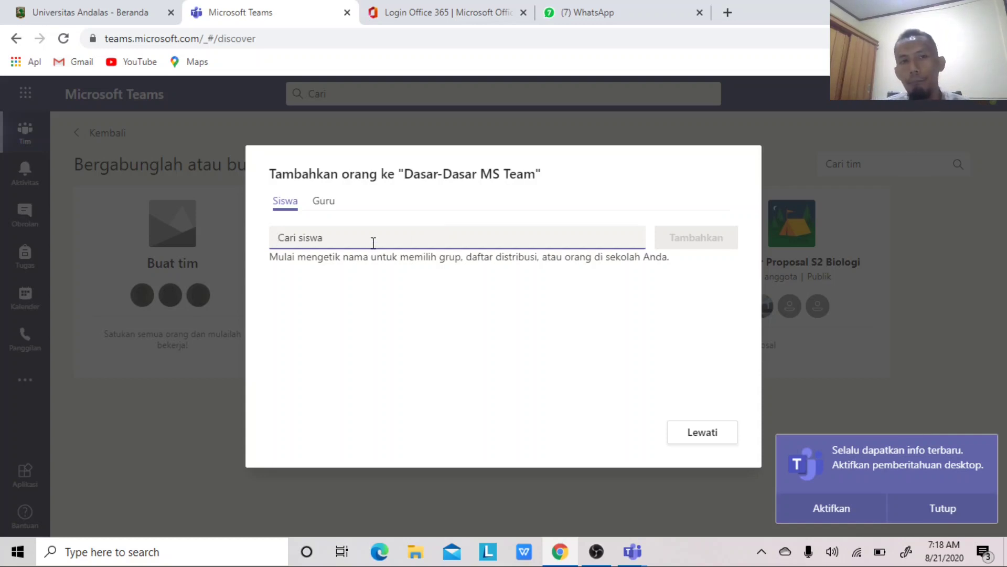
# - Type a student's name into the student search, then erase it with Backspace
pyautogui.write('syarifa')
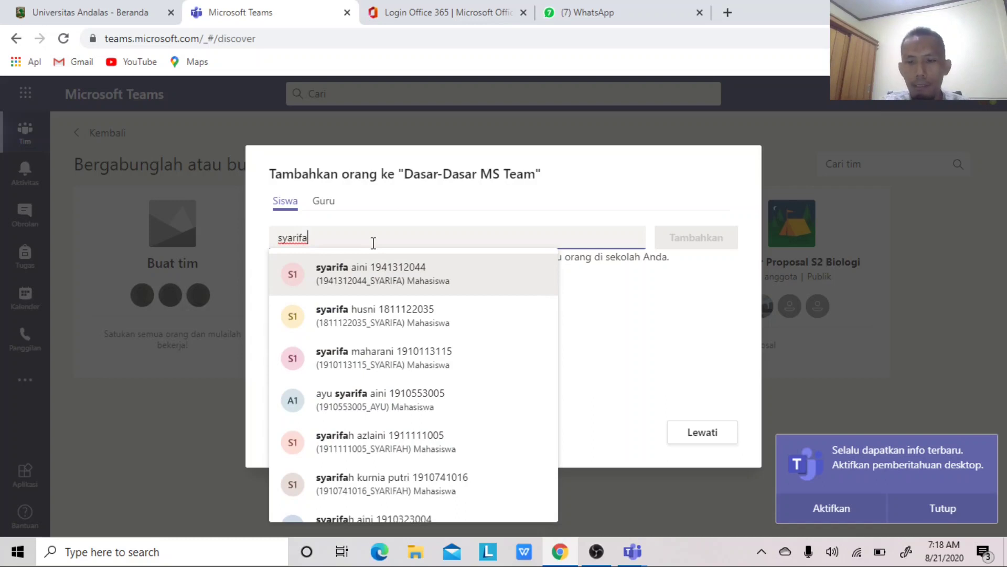
pyautogui.press('BackSpace')
pyautogui.press('BackSpace')
pyautogui.press('BackSpace')
pyautogui.press('BackSpace')
pyautogui.press('BackSpace')
pyautogui.press('BackSpace')
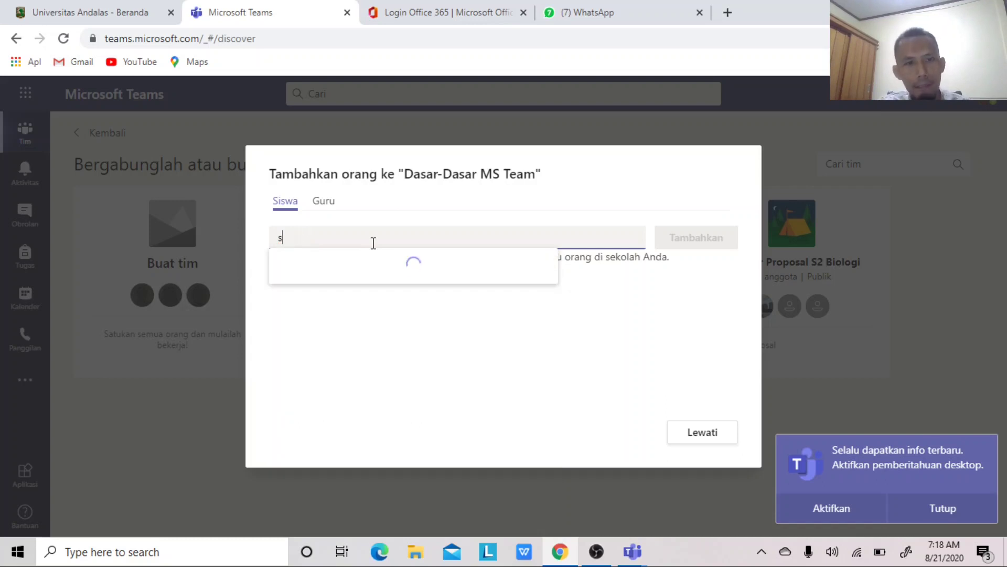
pyautogui.press('BackSpace')
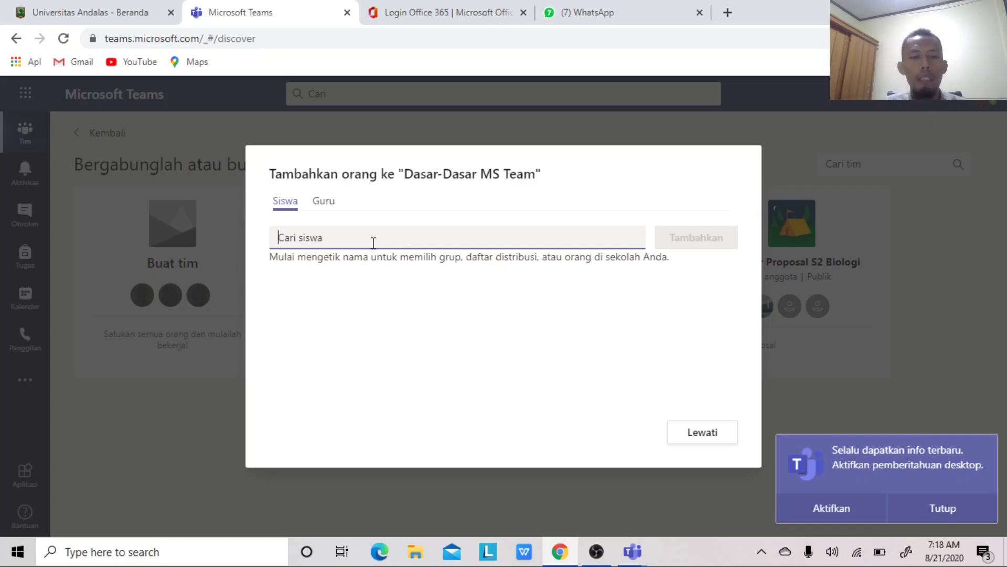
pyautogui.write('afdal')
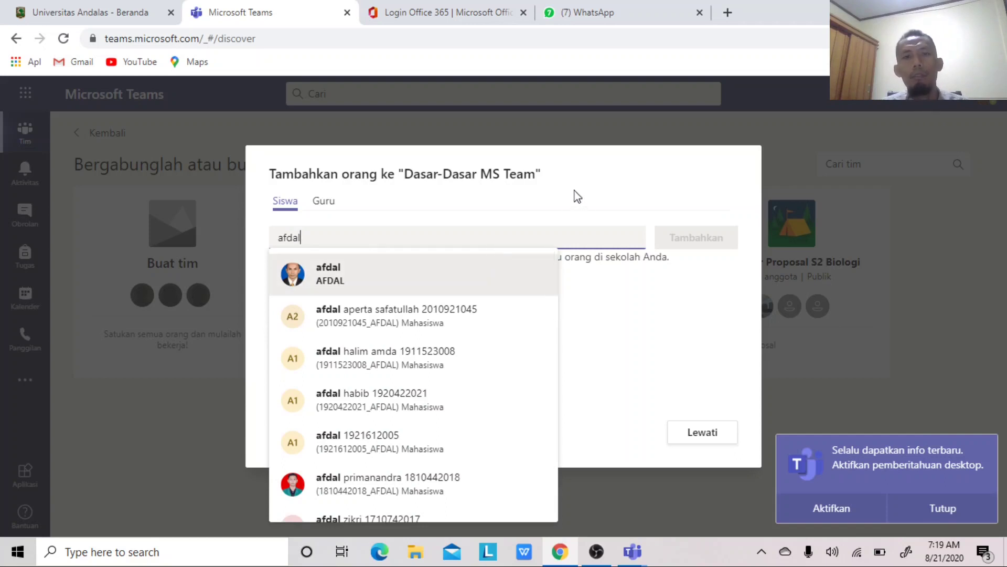
pyautogui.click(538, 203)
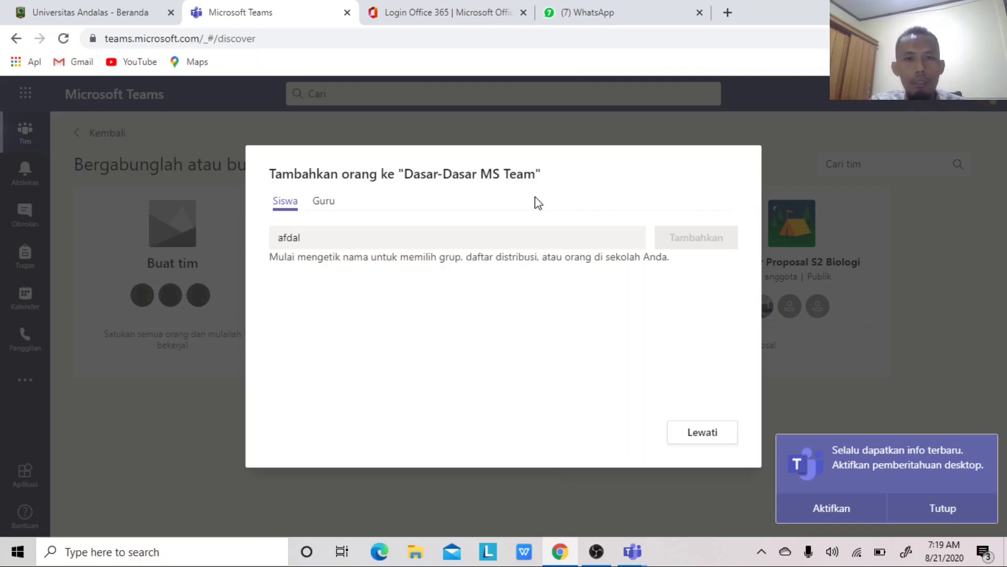
pyautogui.click(413, 243)
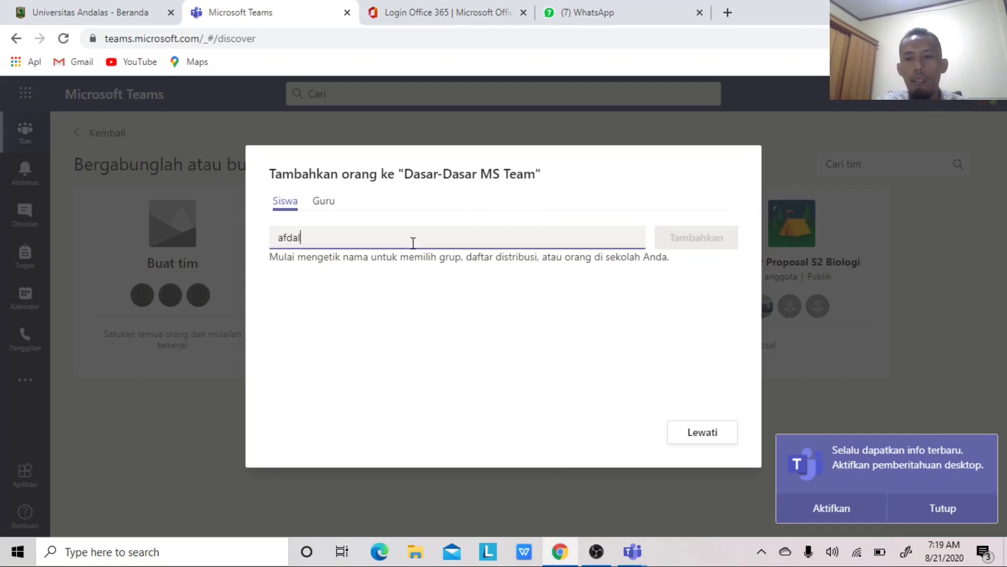
pyautogui.press('BackSpace')
pyautogui.press('BackSpace')
pyautogui.press('BackSpace')
pyautogui.press('BackSpace')
pyautogui.press('BackSpace')
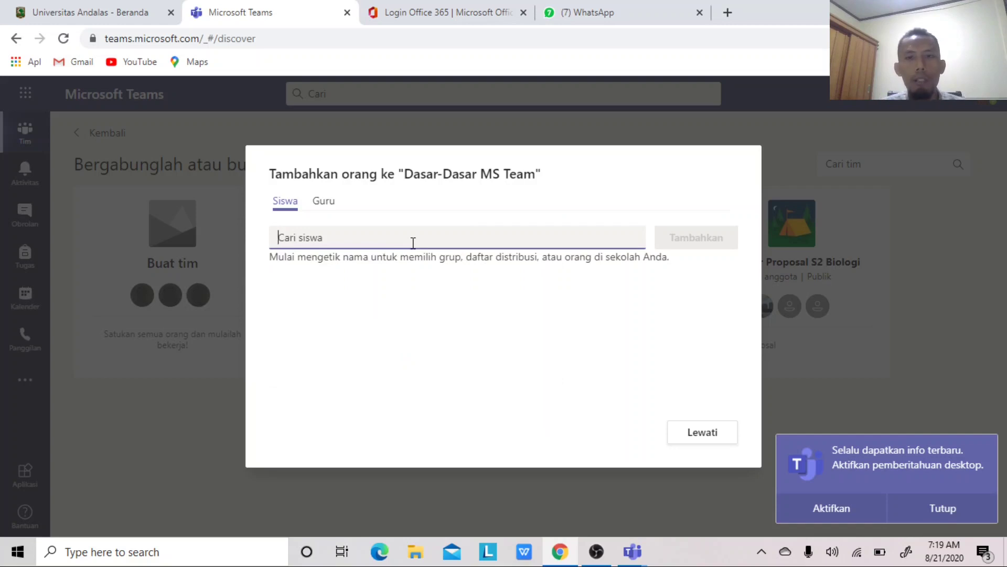
pyautogui.click(330, 203)
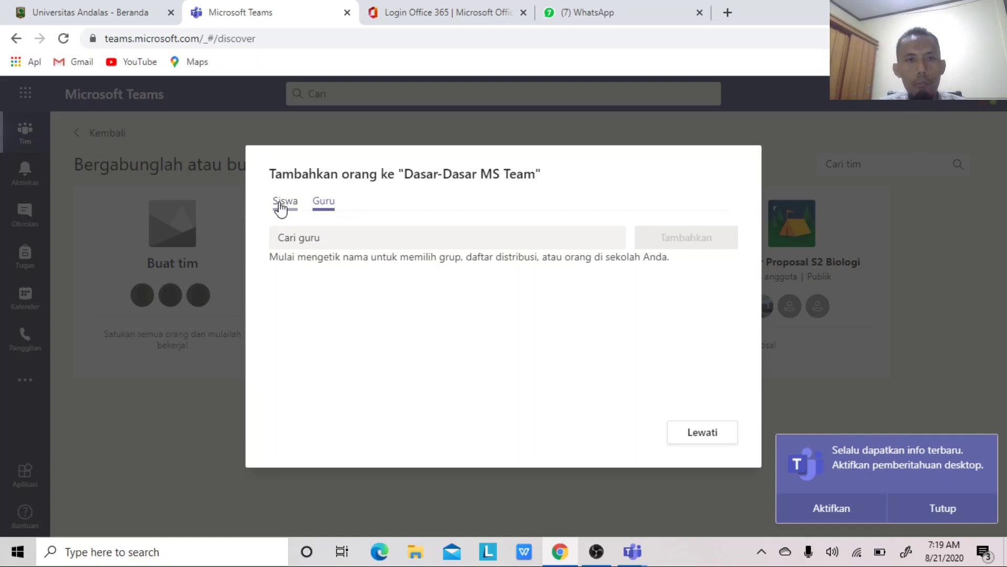
pyautogui.click(284, 204)
pyautogui.click(328, 204)
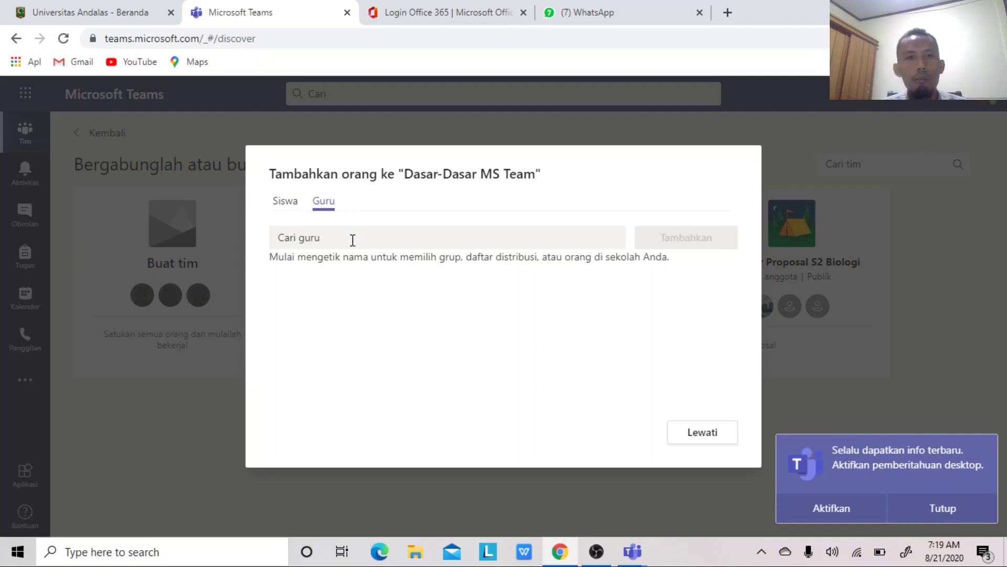
pyautogui.click(284, 205)
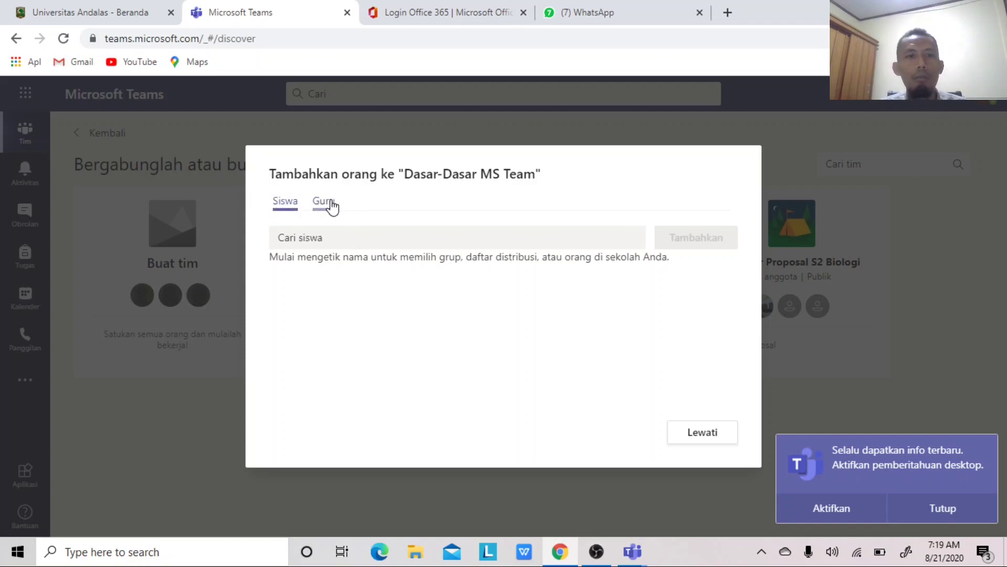
pyautogui.click(326, 204)
pyautogui.click(294, 205)
pyautogui.click(307, 244)
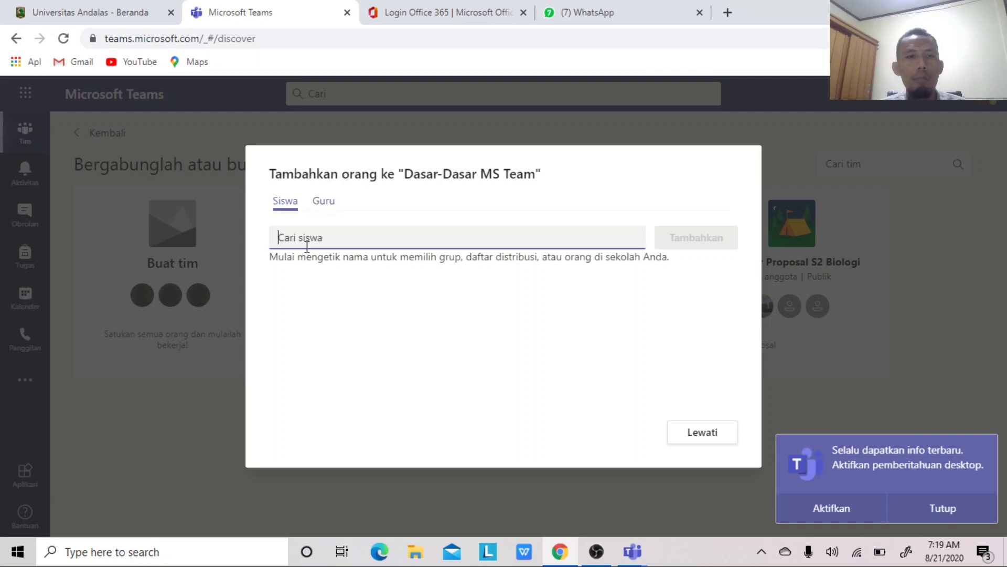
# - Try searching for a student and a teacher, then skip adding people to the team
pyautogui.write('afdal')
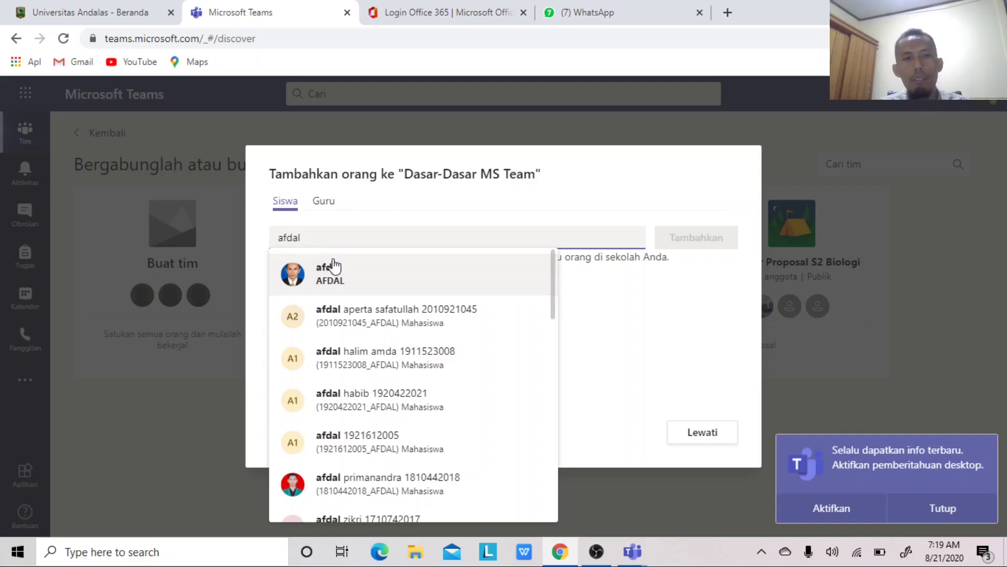
pyautogui.click(402, 205)
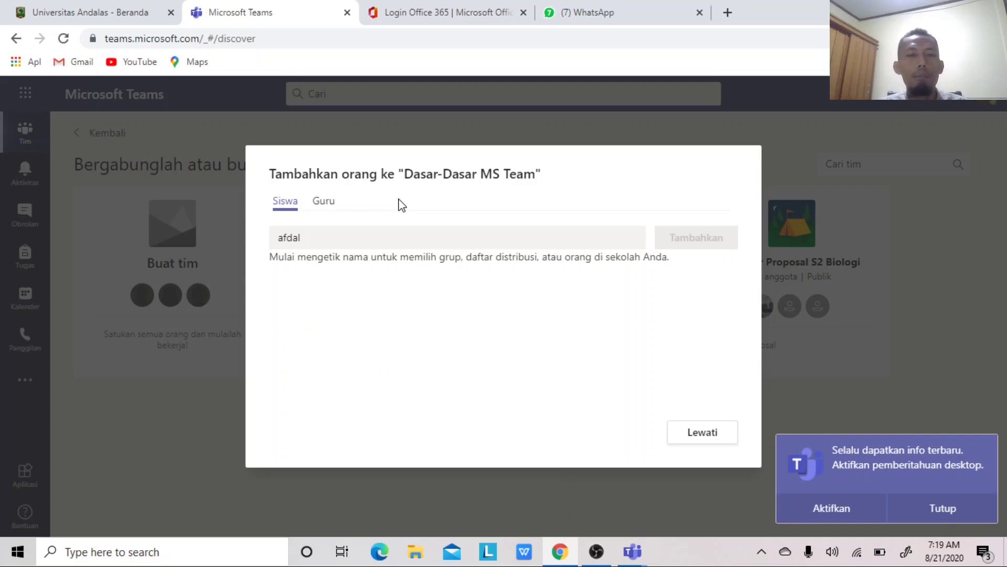
pyautogui.click(330, 205)
pyautogui.click(339, 239)
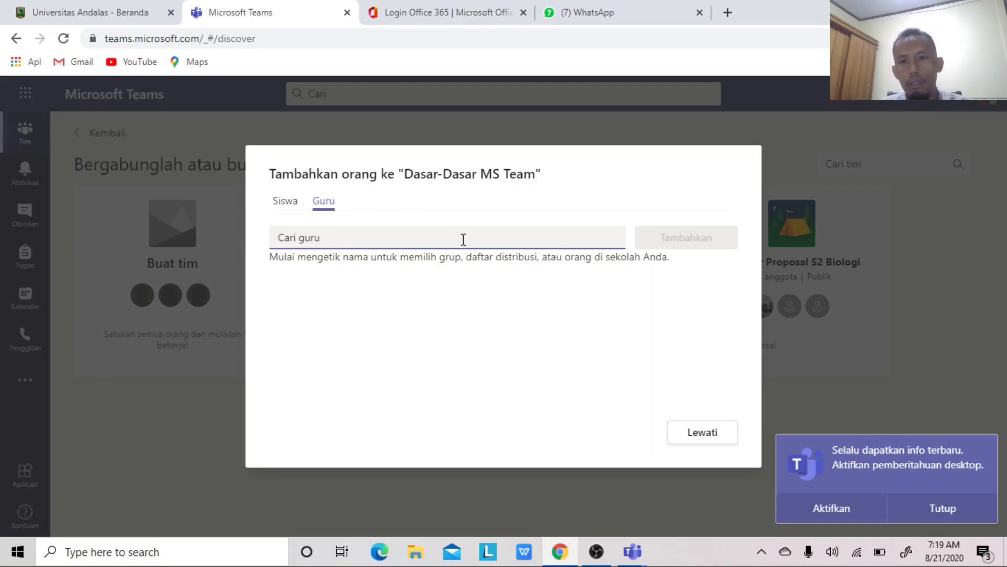
pyautogui.click(688, 436)
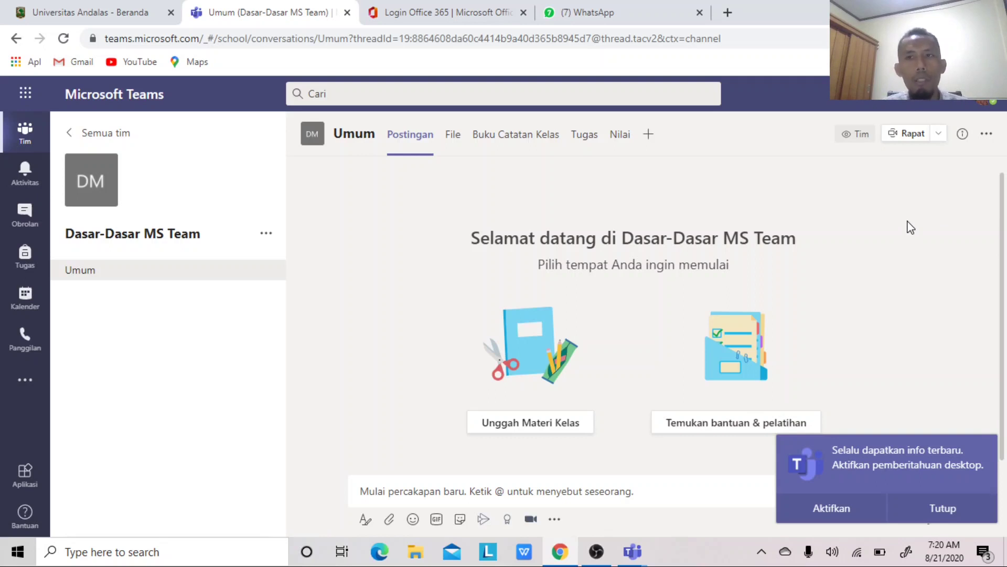
# - Copy the Umum channel's link using 'Dapatkan tautan ke saluran'
pyautogui.click(984, 140)
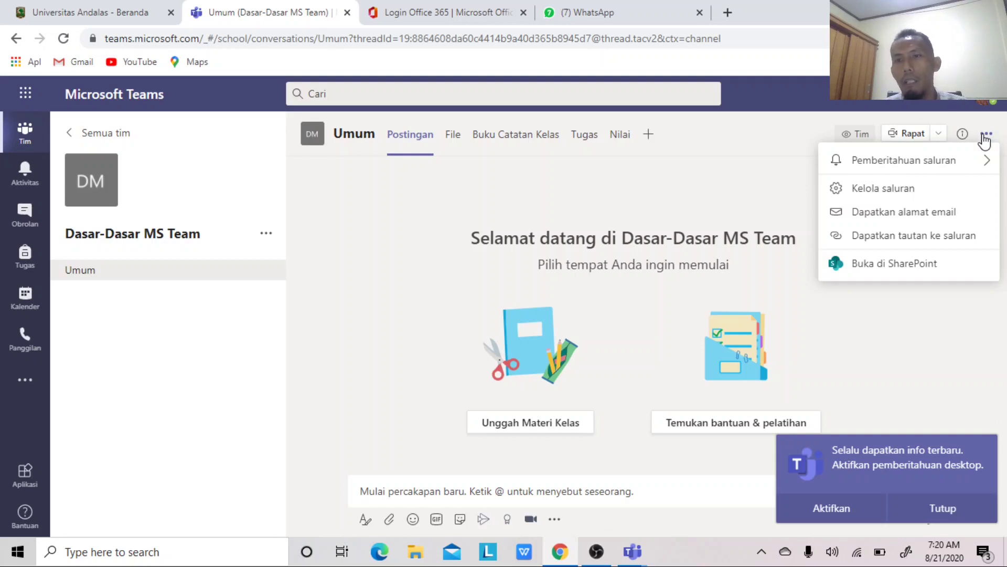
pyautogui.click(892, 242)
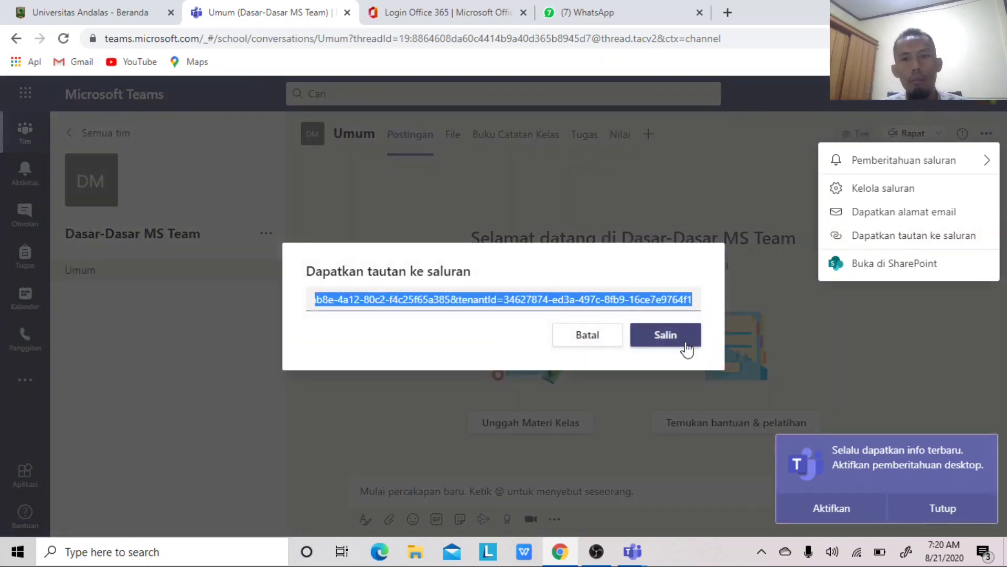
pyautogui.click(672, 340)
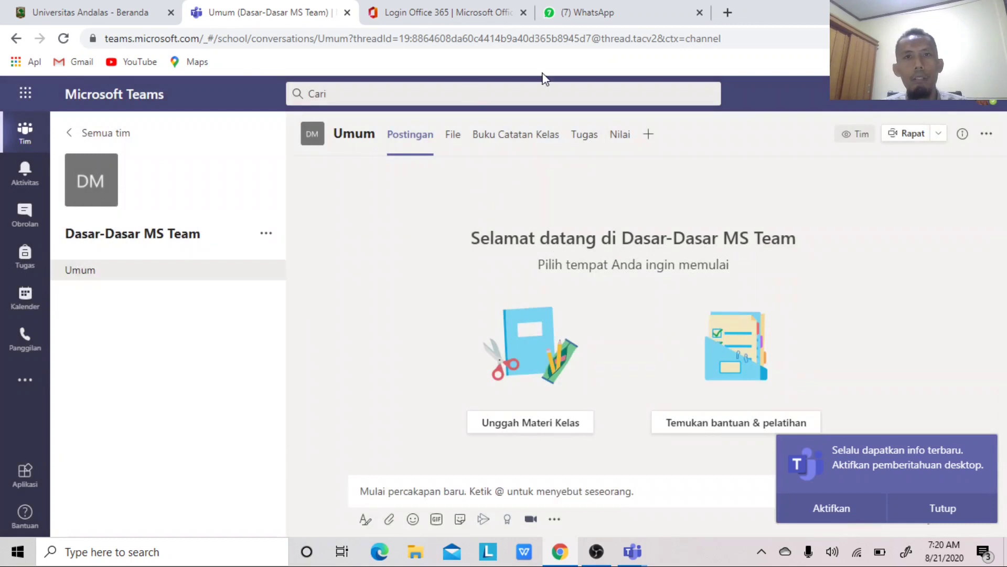
# - Paste and send the Umum channel link in the WhatsApp chat, then open the sent link
pyautogui.click(620, 18)
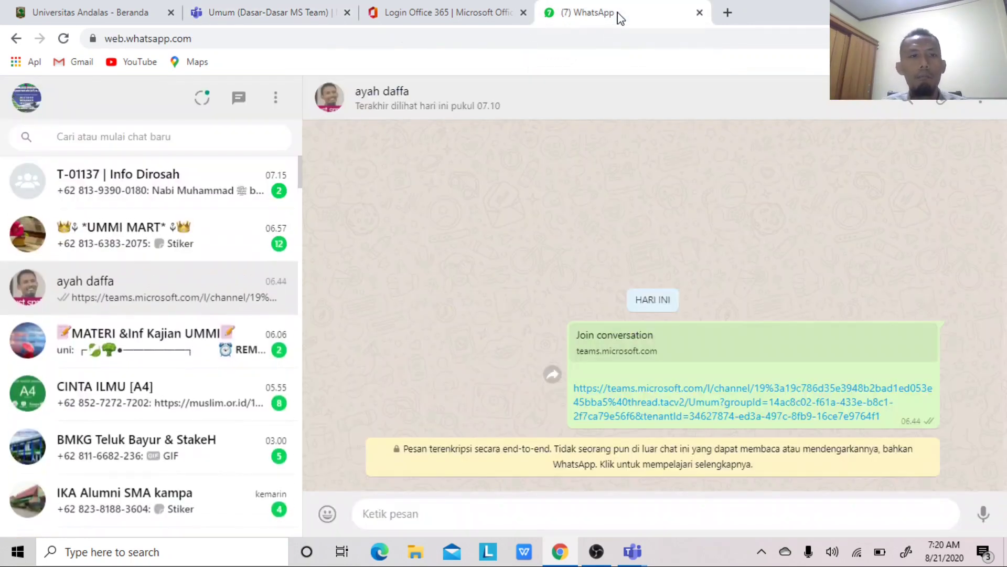
pyautogui.click(429, 512)
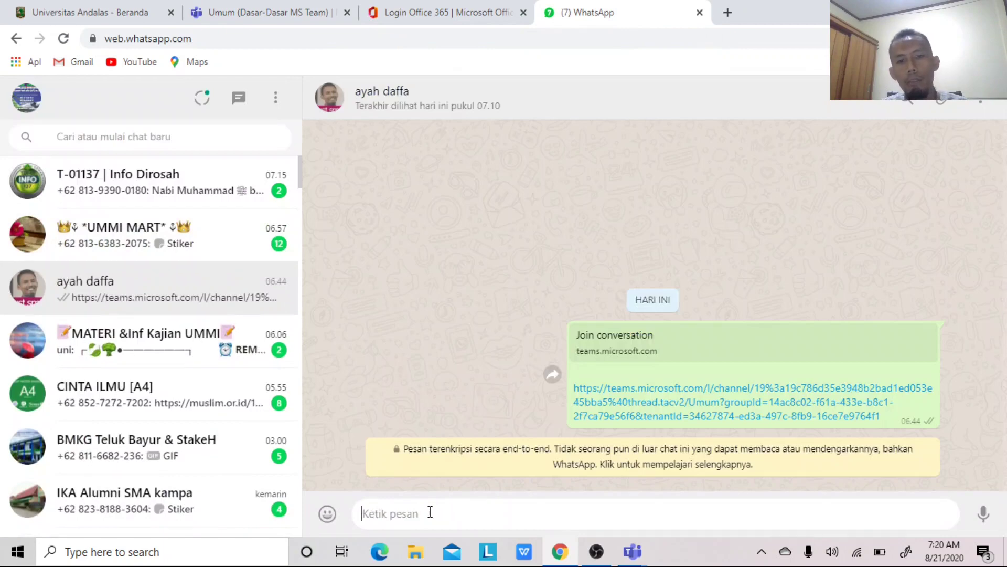
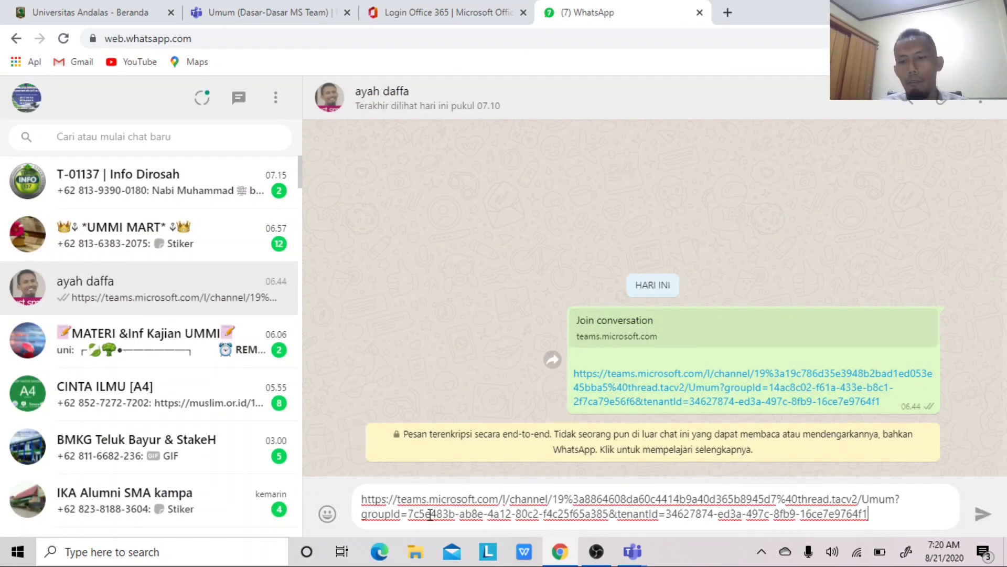
pyautogui.press('Return')
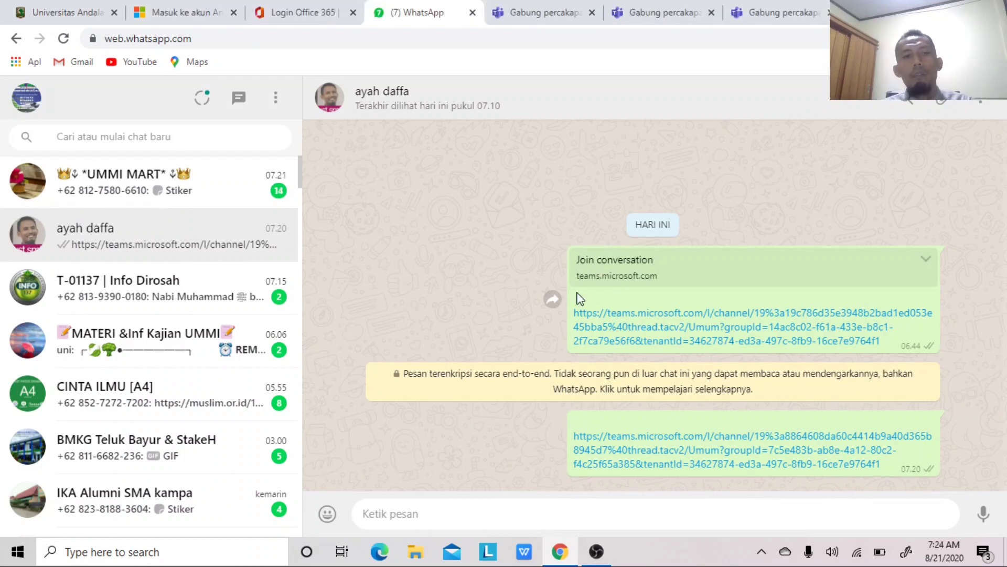
pyautogui.click(584, 436)
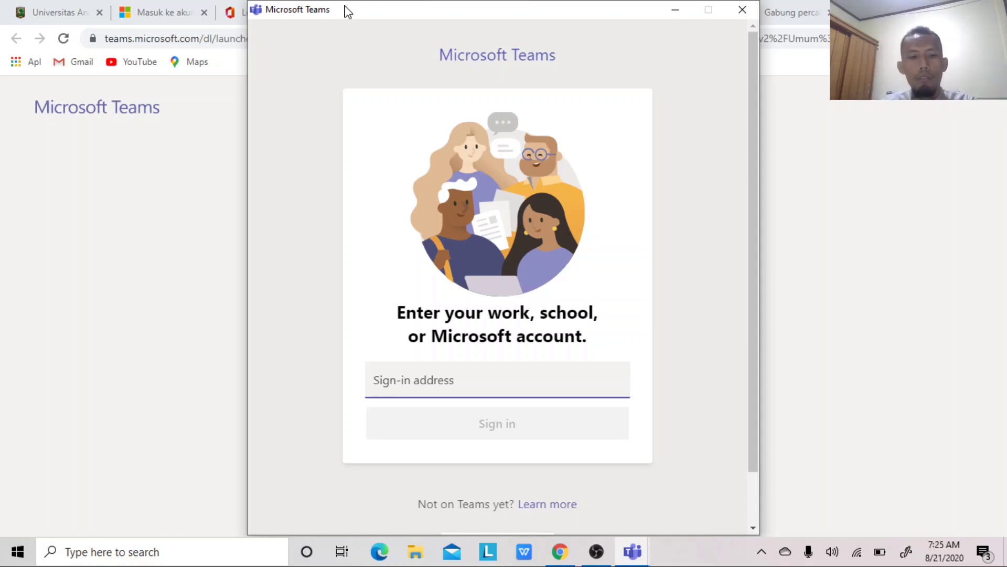
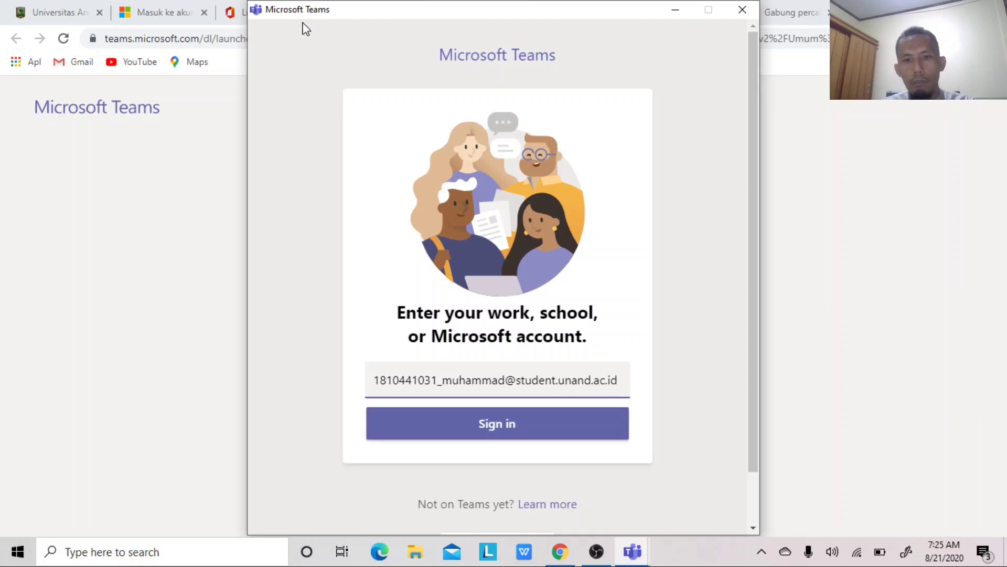
# - Enter the student's university e-mail address as the sign-in address and submit it
pyautogui.click(473, 417)
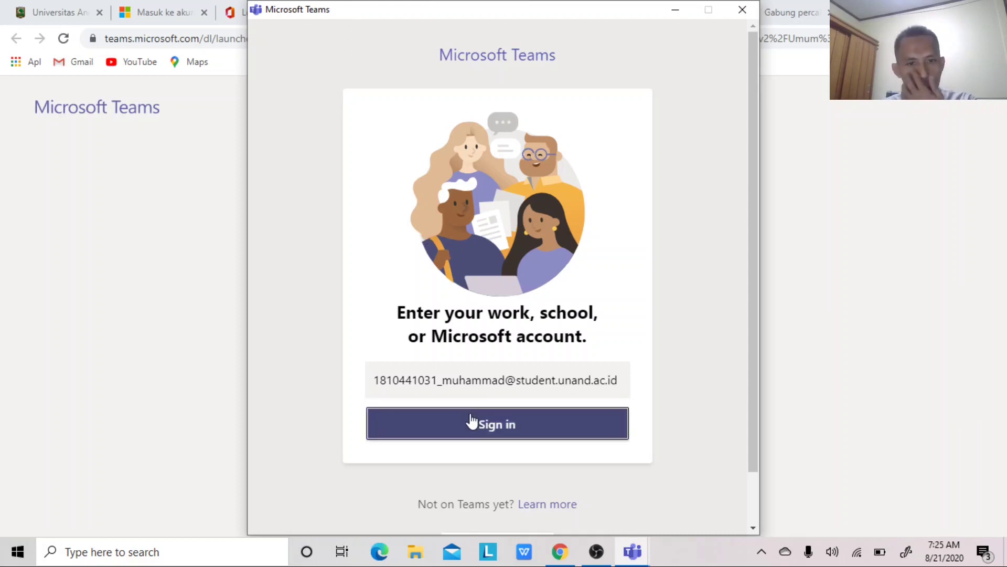
pyautogui.click(471, 423)
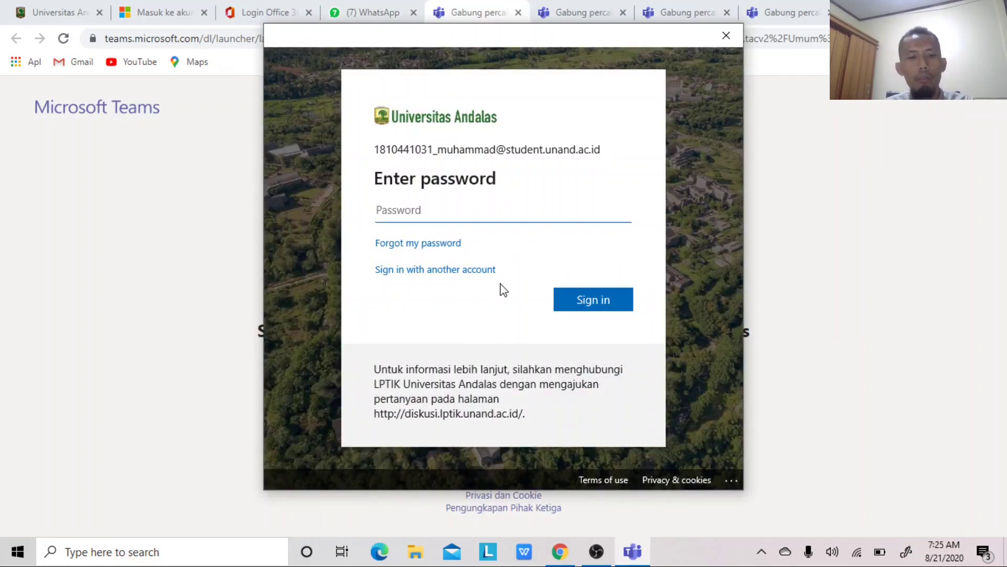
# - Sign in with the student account password, stay signed in, and finish adding the account
pyautogui.write('•••')
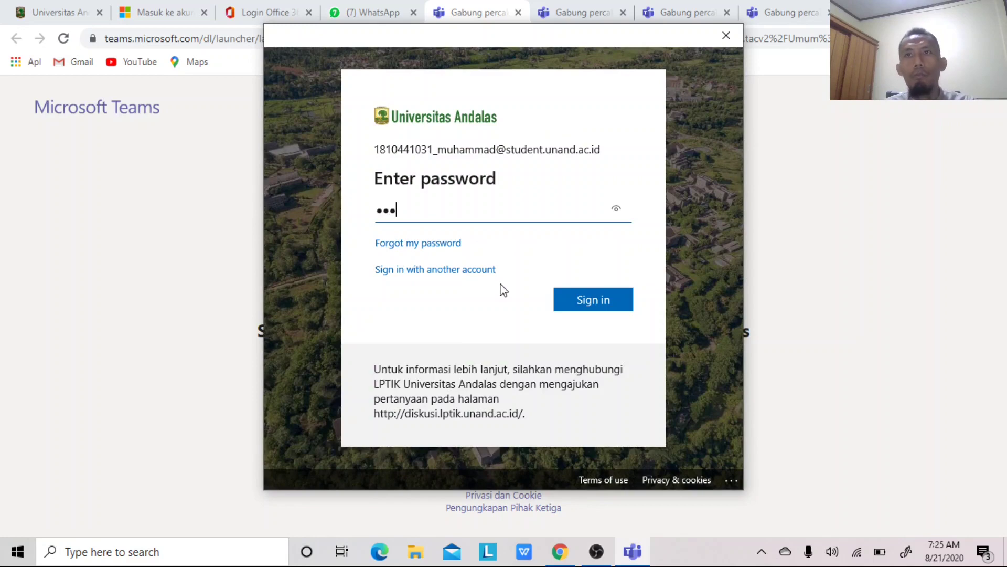
pyautogui.write('•')
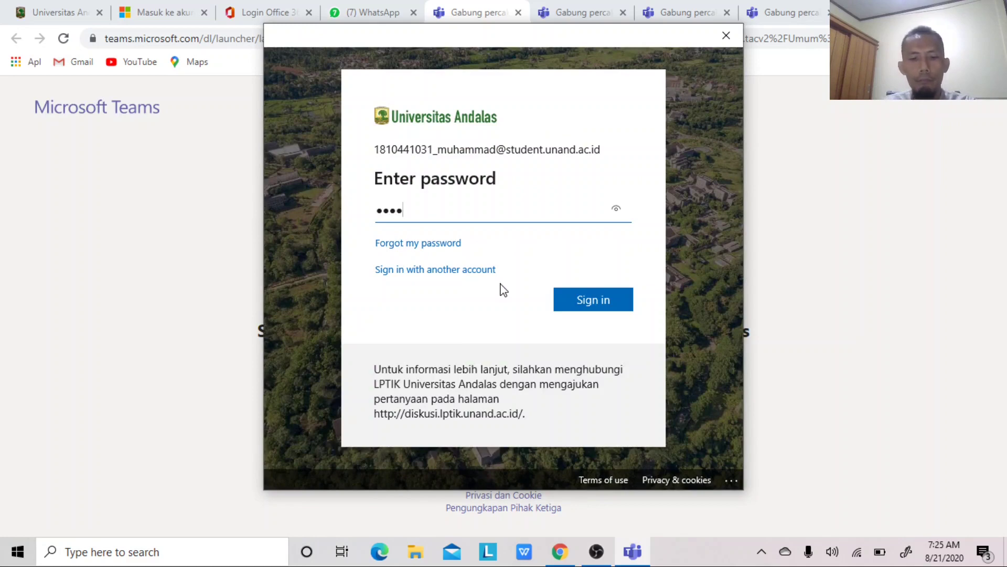
pyautogui.write('••••')
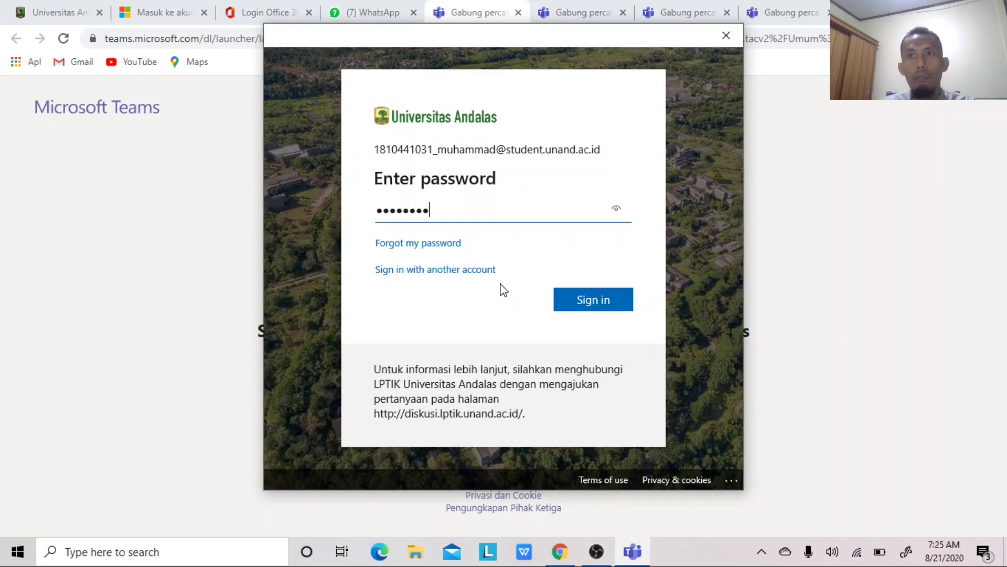
pyautogui.write('••')
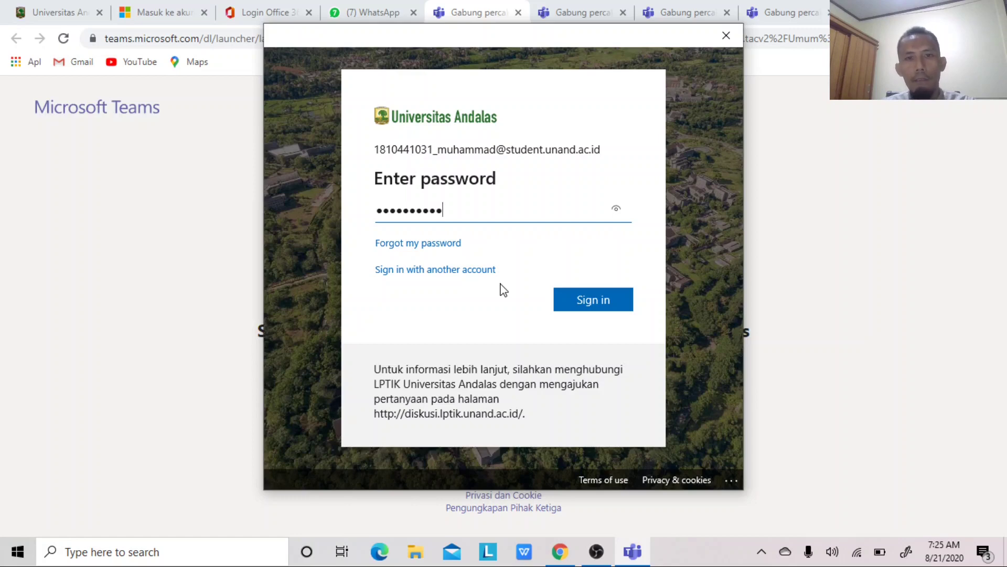
pyautogui.click(583, 296)
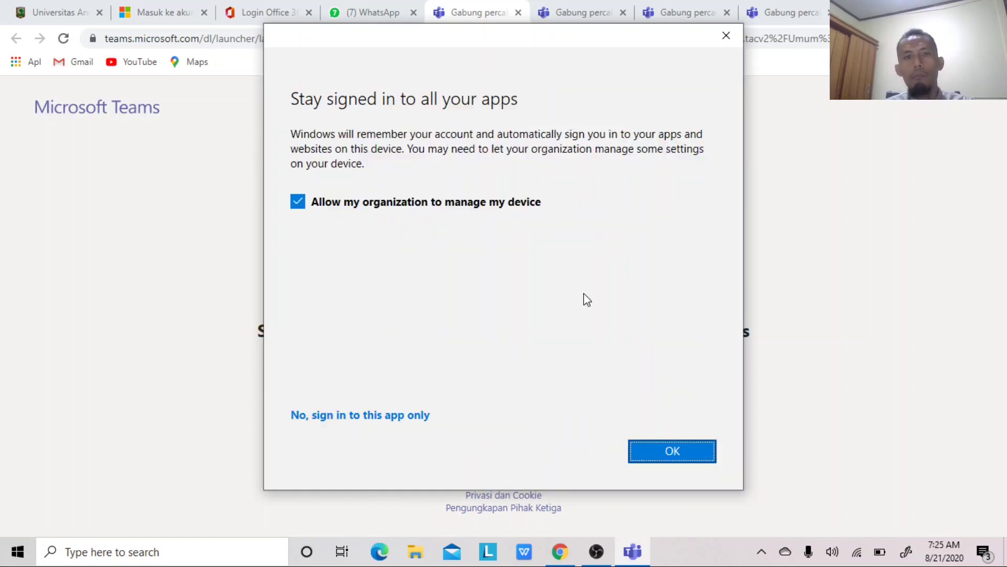
pyautogui.click(638, 454)
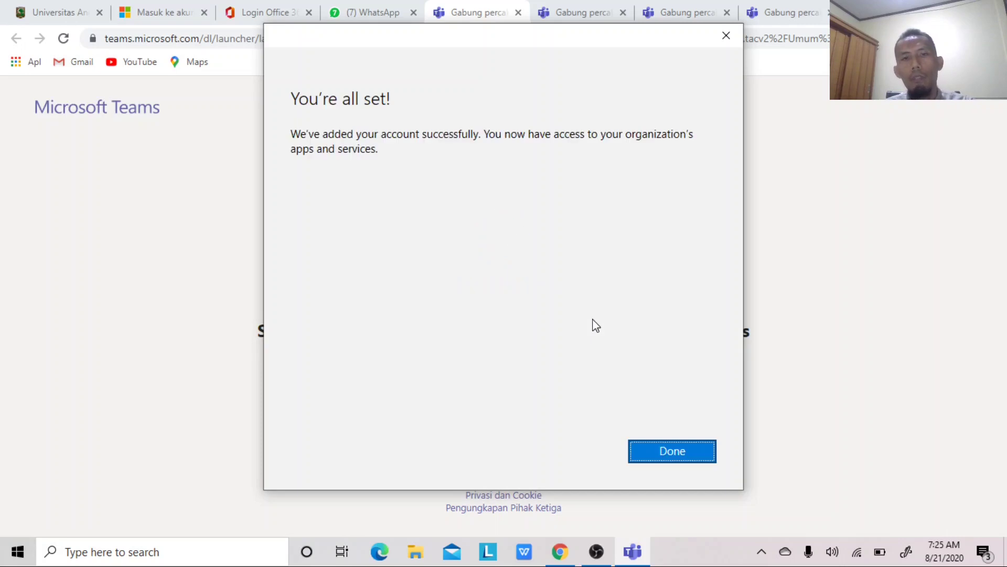
pyautogui.click(647, 452)
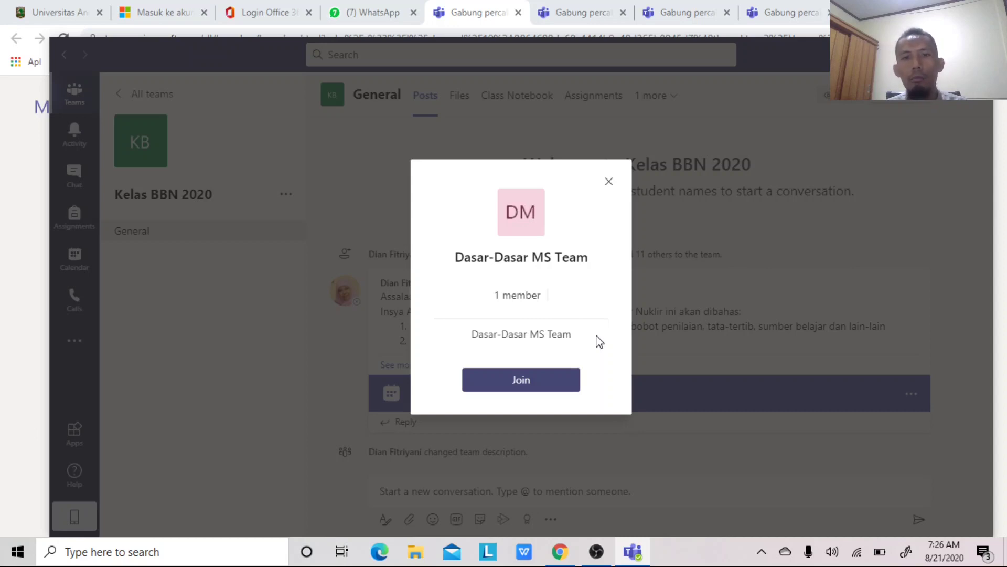
# - Send a join request to Dasar-Dasar MS Team and close the team card
pyautogui.click(532, 380)
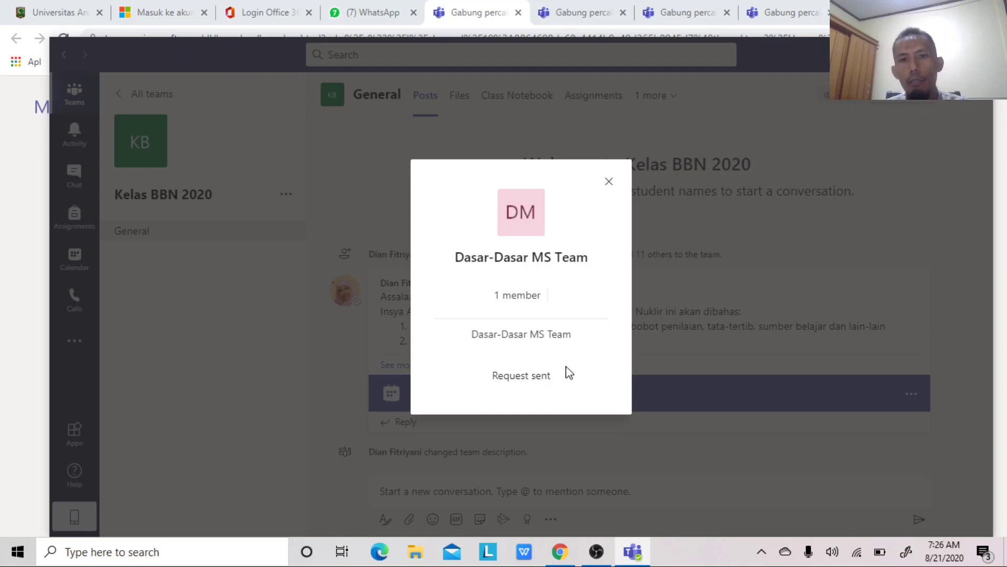
pyautogui.click(609, 183)
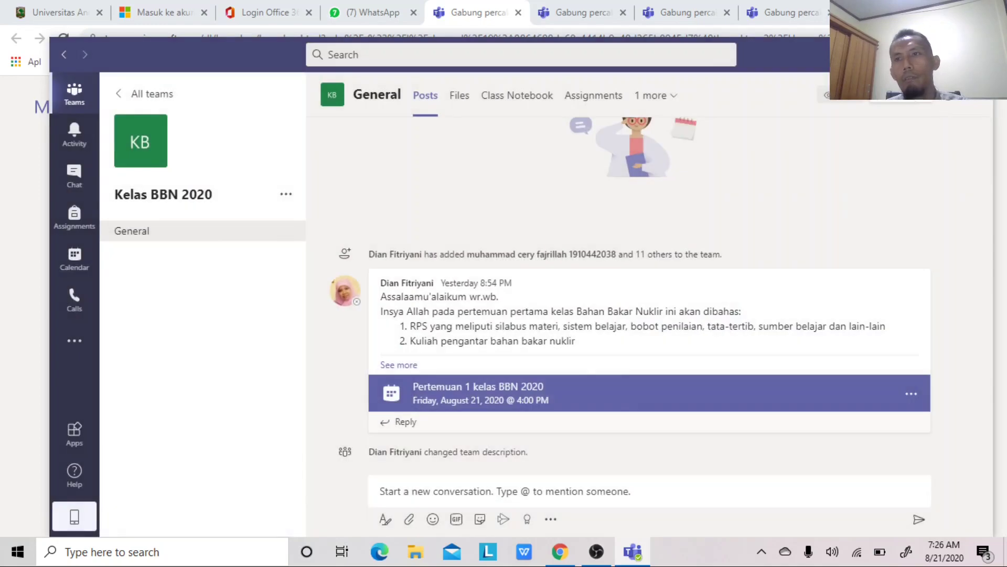
# - Sign the student out of Teams desktop and minimize its sign-in window
pyautogui.click(976, 55)
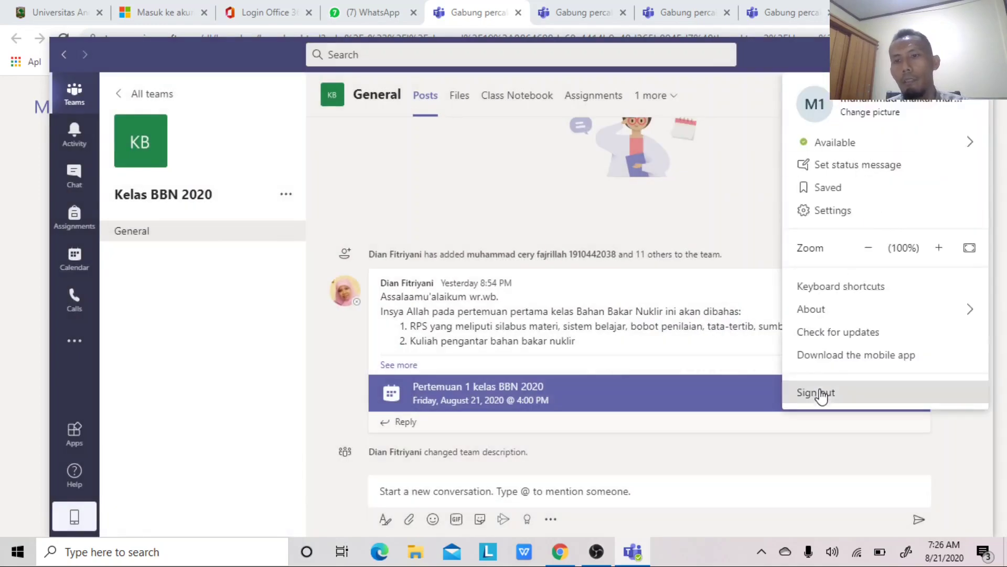
pyautogui.click(822, 393)
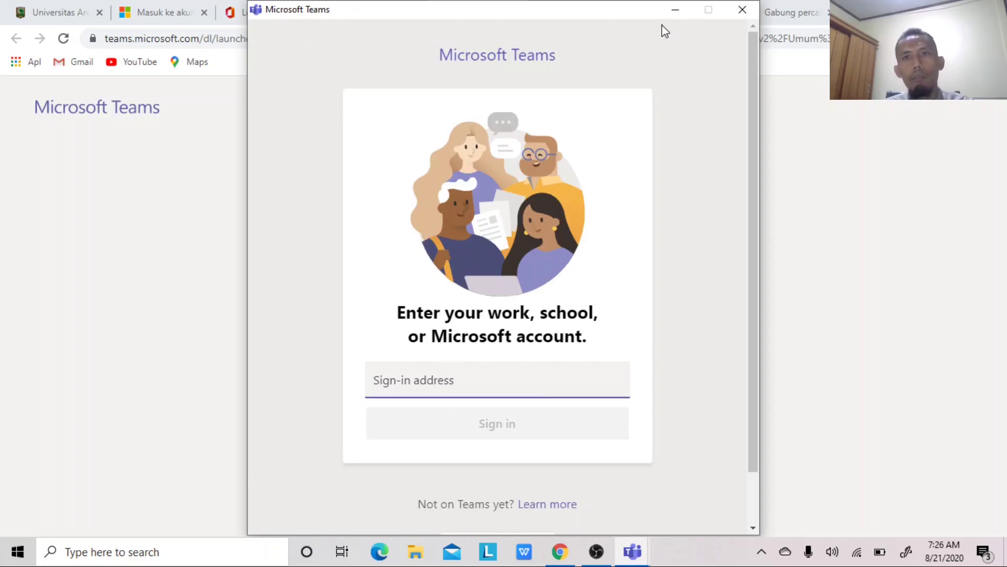
pyautogui.click(674, 11)
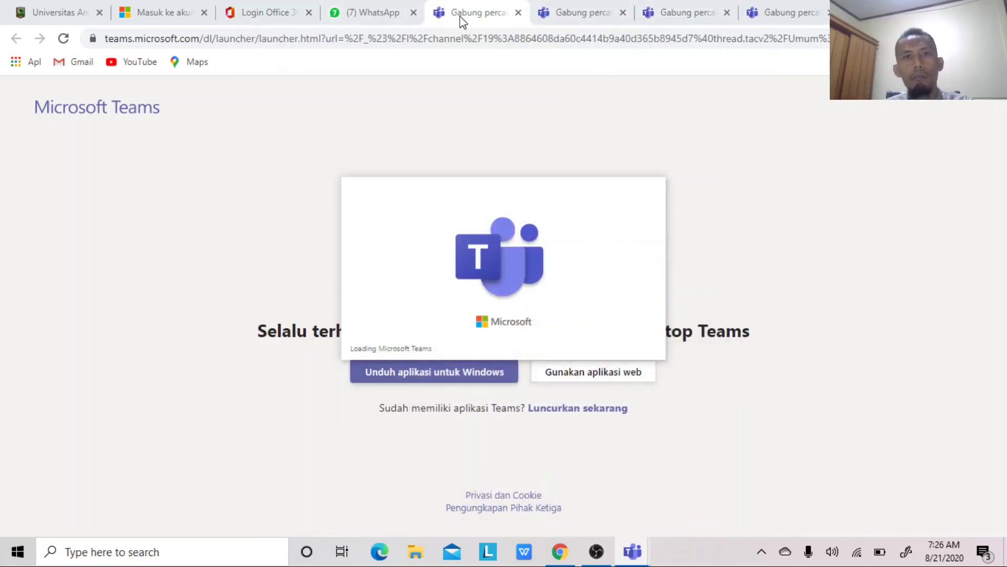
# - Sign the teacher back in on office.com with the remembered account and its password
pyautogui.click(286, 14)
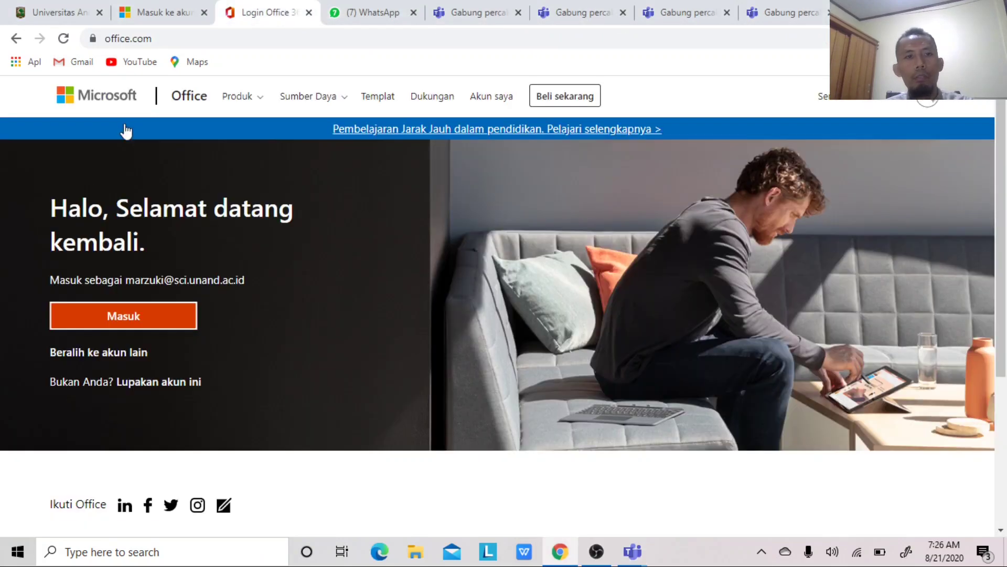
pyautogui.click(137, 322)
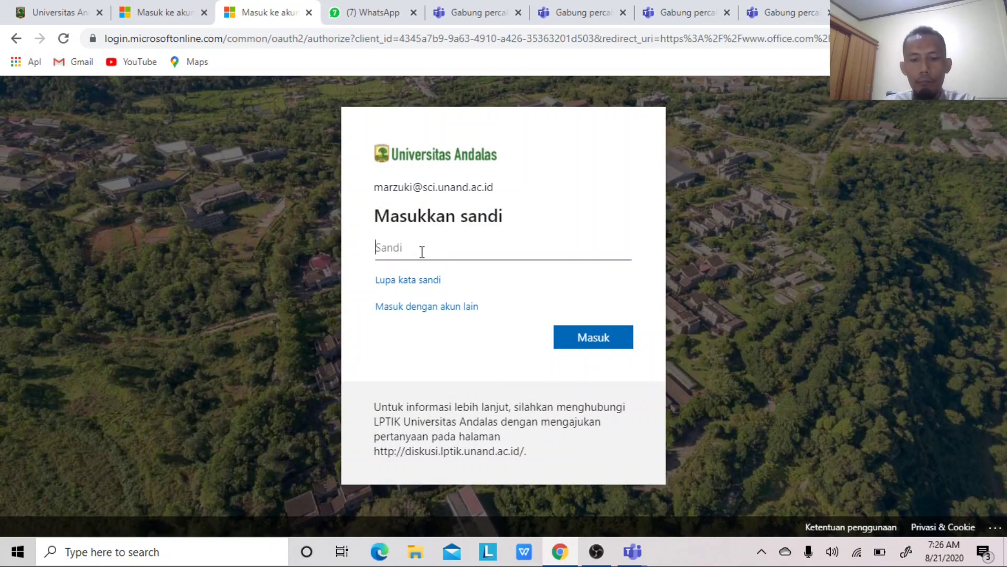
pyautogui.write('************')
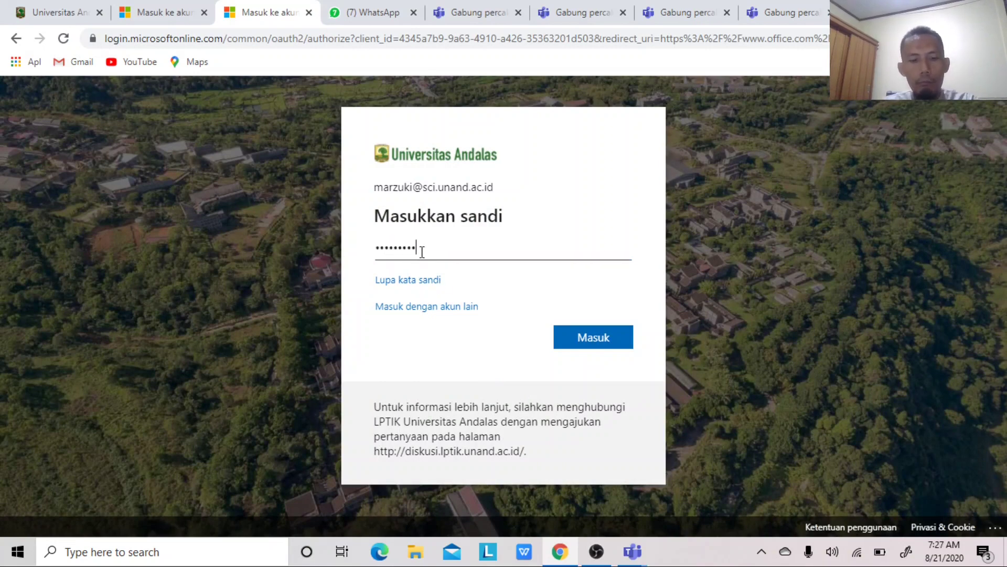
pyautogui.click(575, 341)
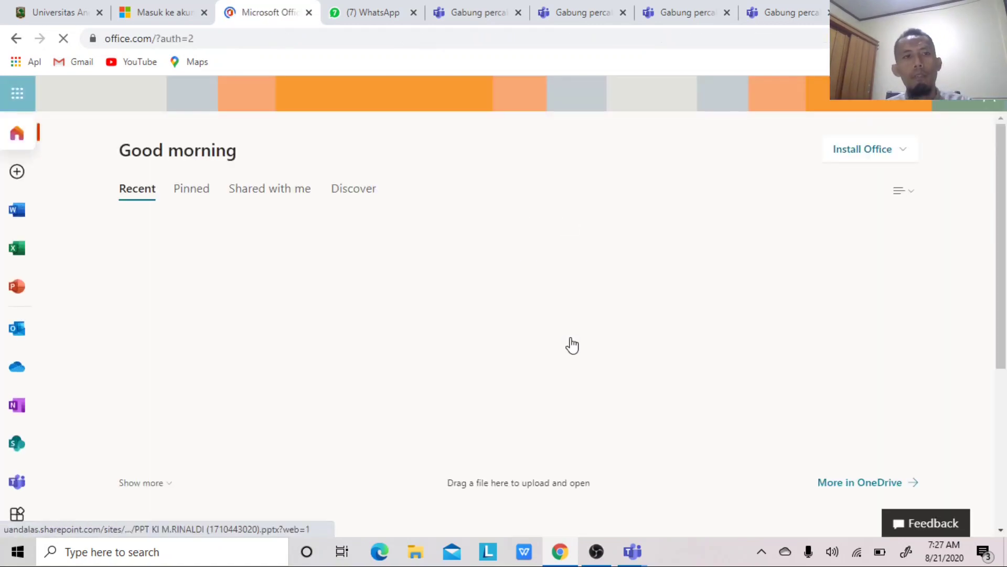
# - Launch Teams from the Office app list, using the web app instead of desktop
pyautogui.click(17, 93)
pyautogui.click(180, 302)
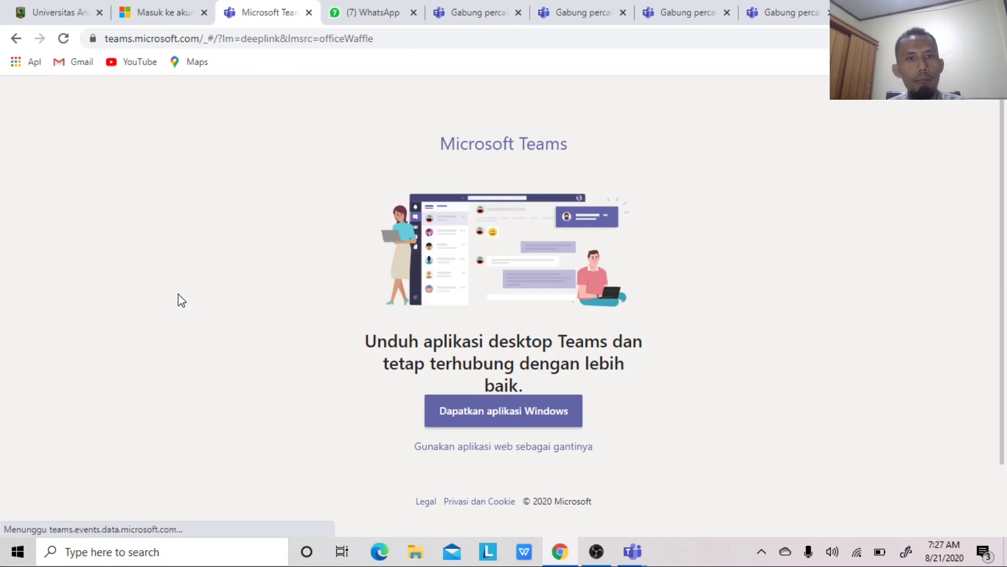
pyautogui.click(467, 455)
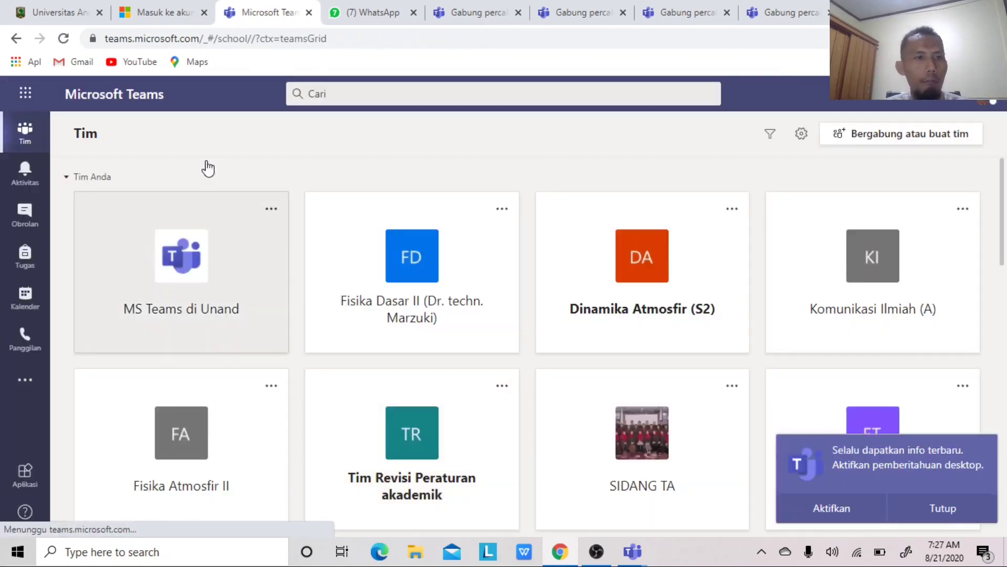
# - Accept all pending requests from the Dasar-Dasar MS Team join notification in Aktivitas
pyautogui.click(27, 173)
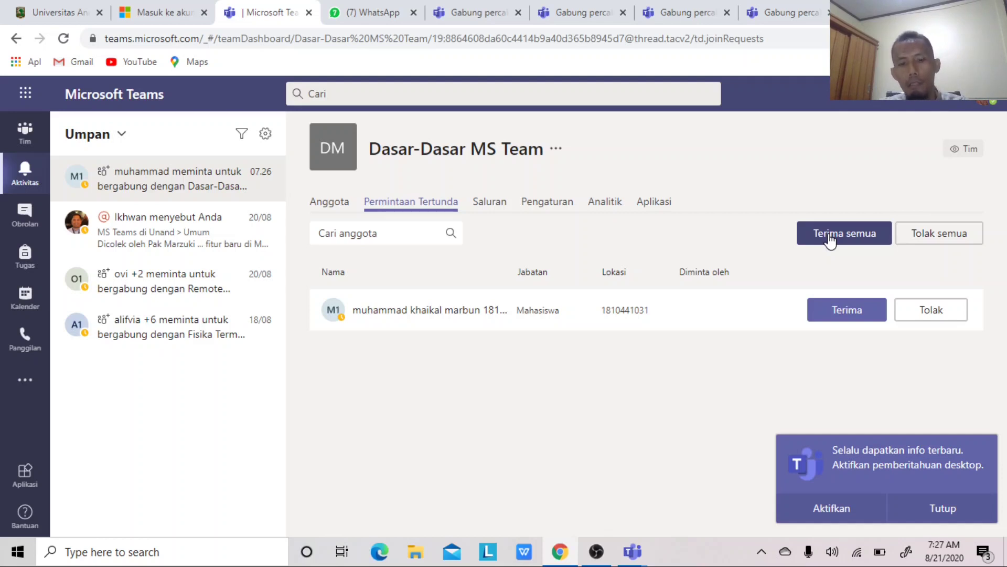
pyautogui.click(829, 238)
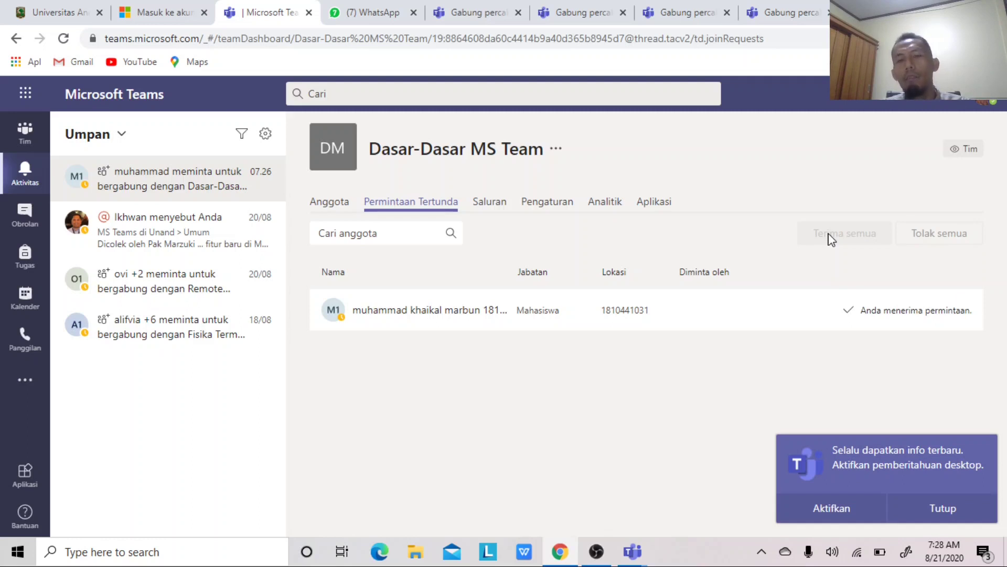
pyautogui.click(332, 205)
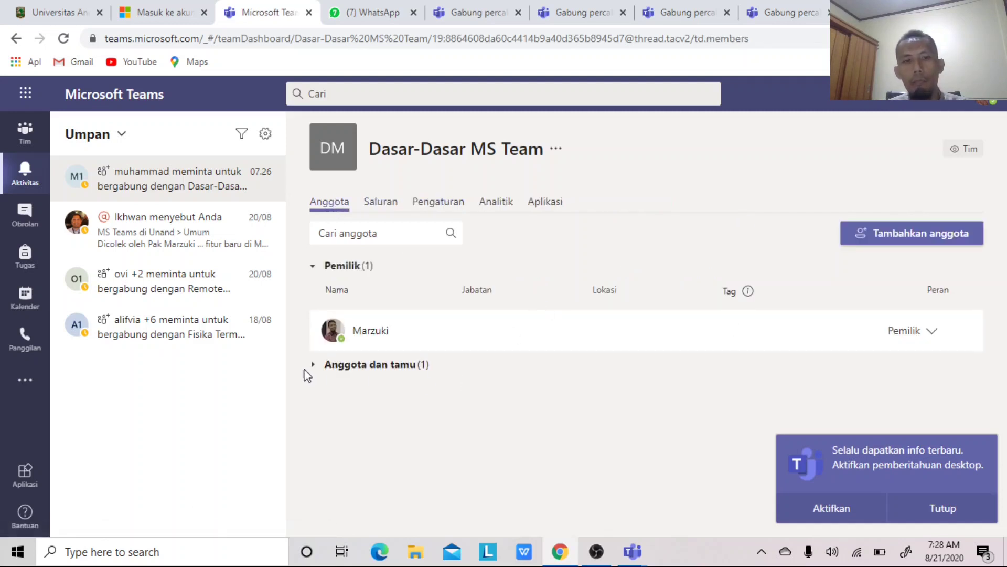
# - Review the Anggota dan tamu list, leaving the student's member role unchanged, and dismiss the notification prompt
pyautogui.click(314, 368)
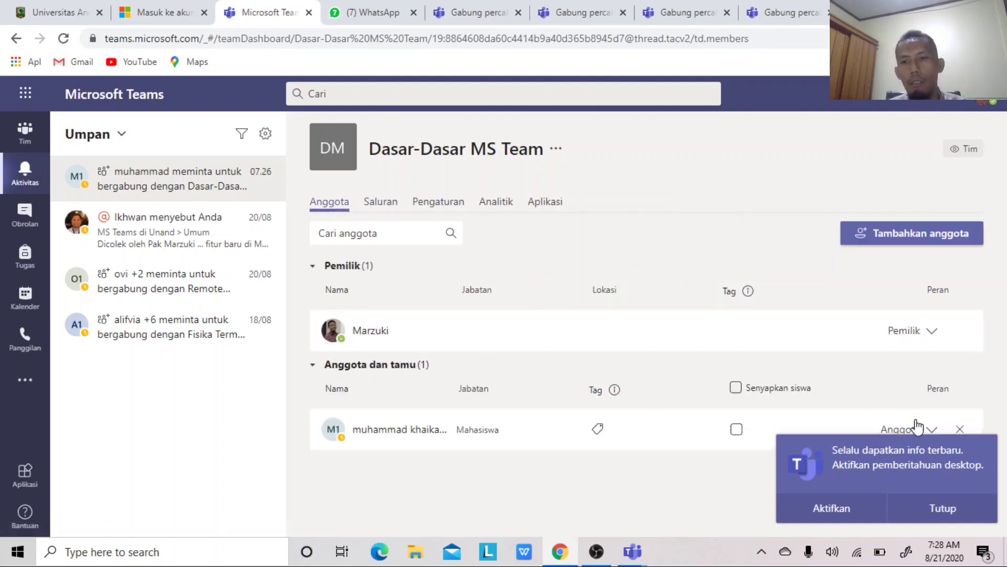
pyautogui.click(917, 508)
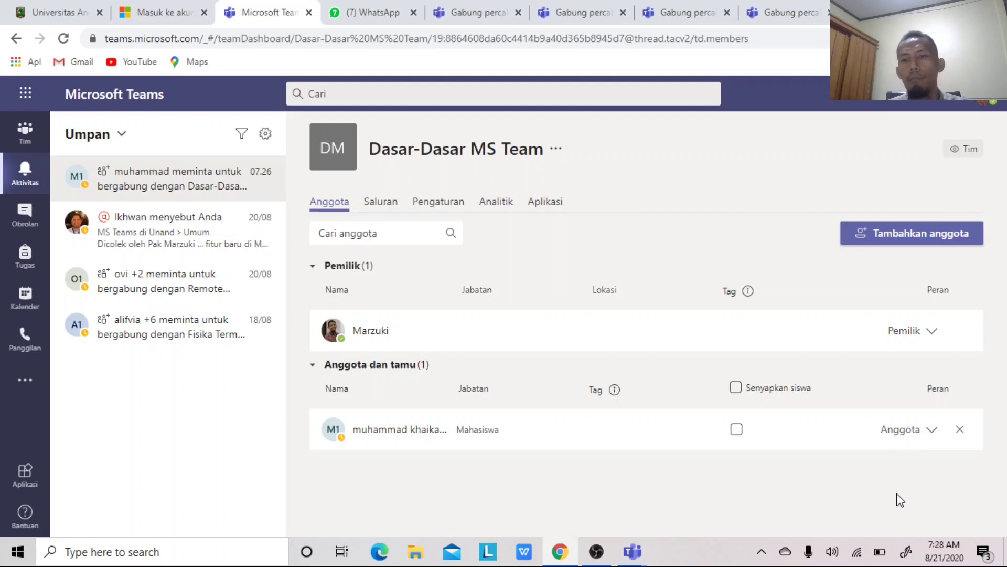
pyautogui.click(933, 433)
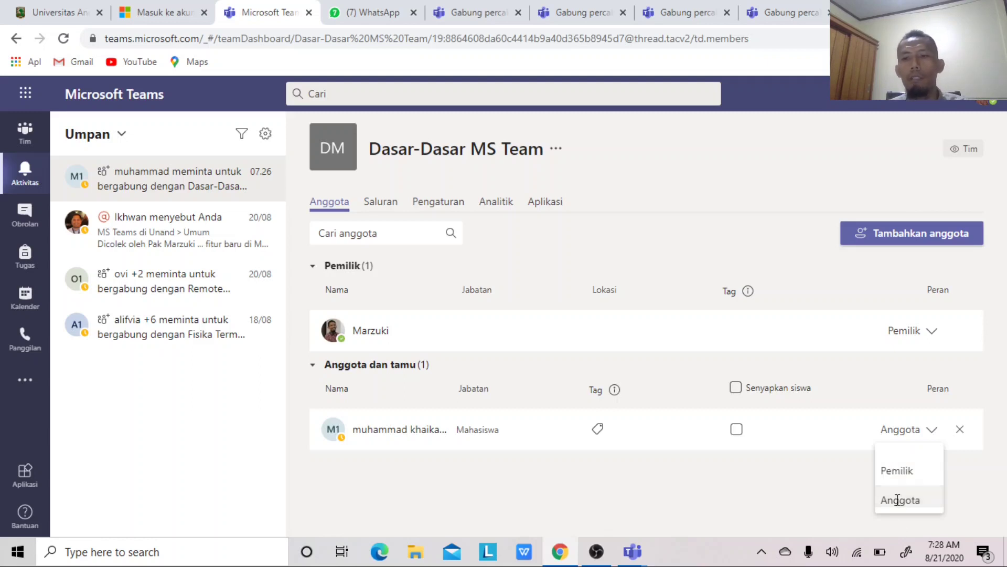
pyautogui.click(796, 485)
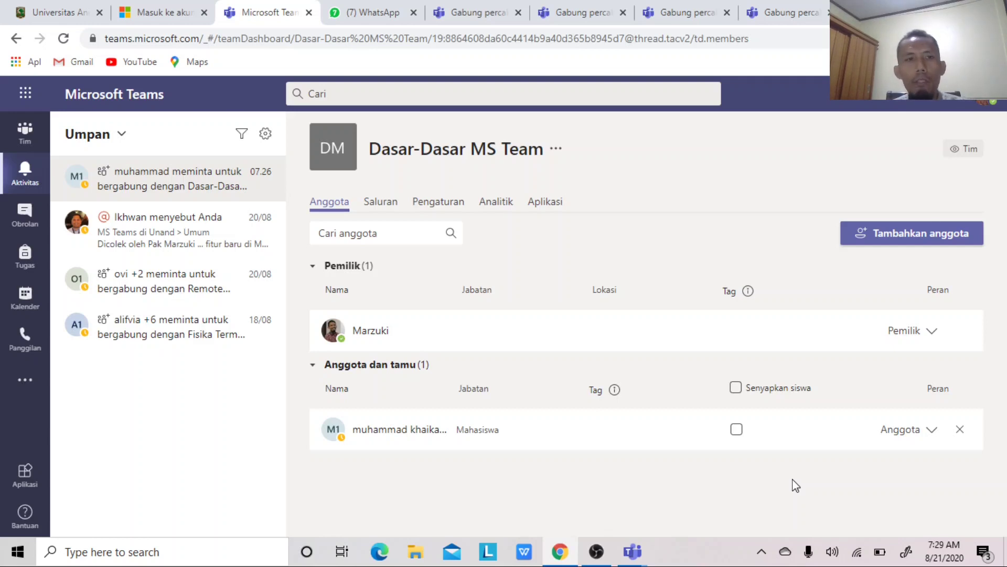
pyautogui.click(26, 134)
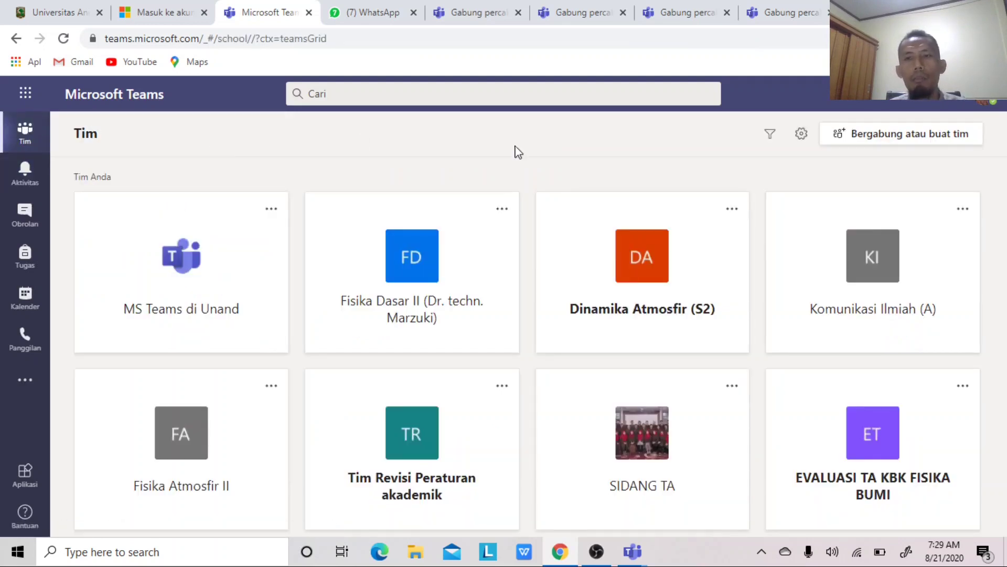
# - Open the Dasar-Dasar MS Team card from further down the teams grid
pyautogui.moveTo(1003, 170); pyautogui.dragTo(1002, 446)
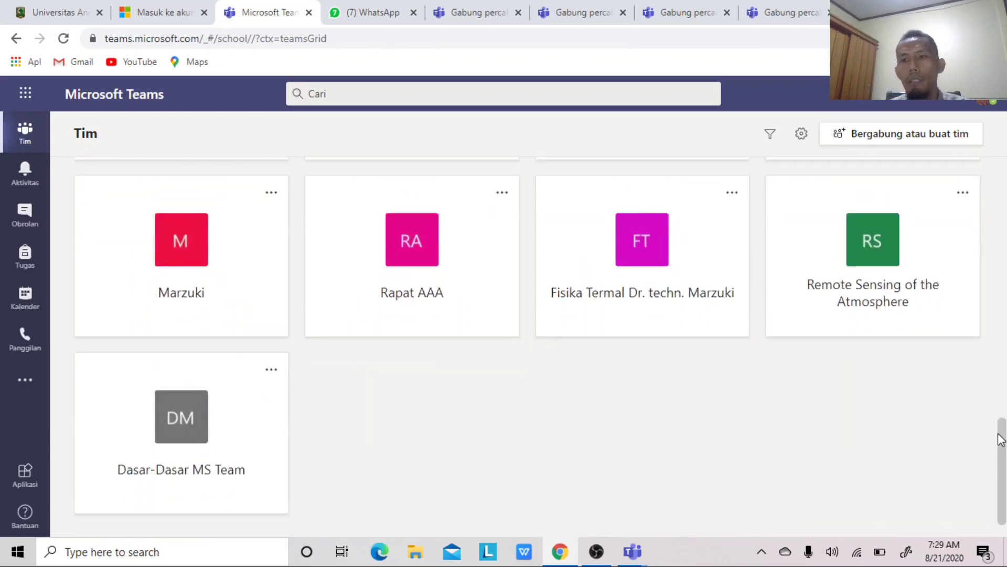
pyautogui.click(176, 369)
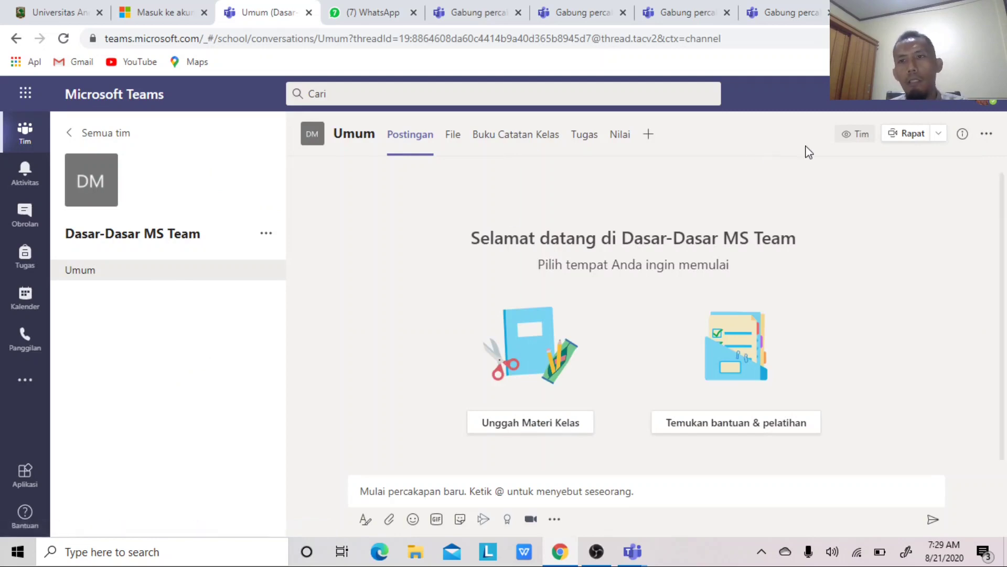
# - Start an instant Rapat sekarang meeting in the Umum channel
pyautogui.click(901, 137)
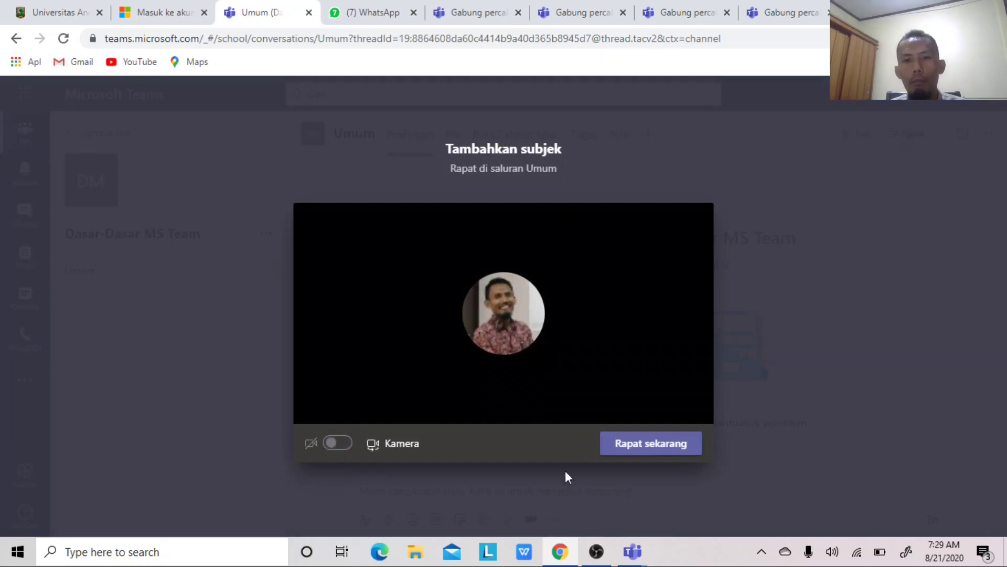
pyautogui.click(650, 443)
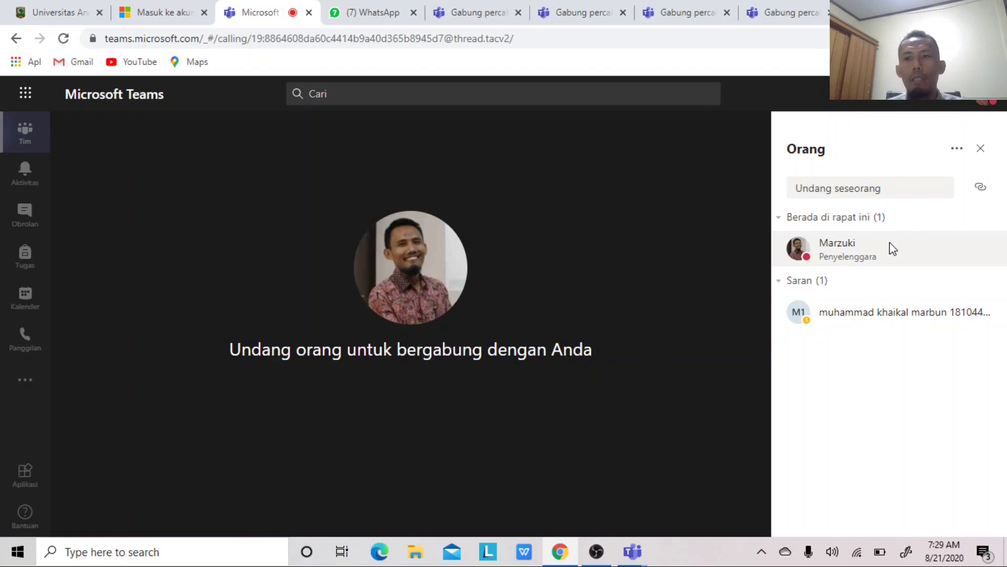
# - Search the Undang seseorang box for a person by name and pick the top suggestion
pyautogui.click(874, 190)
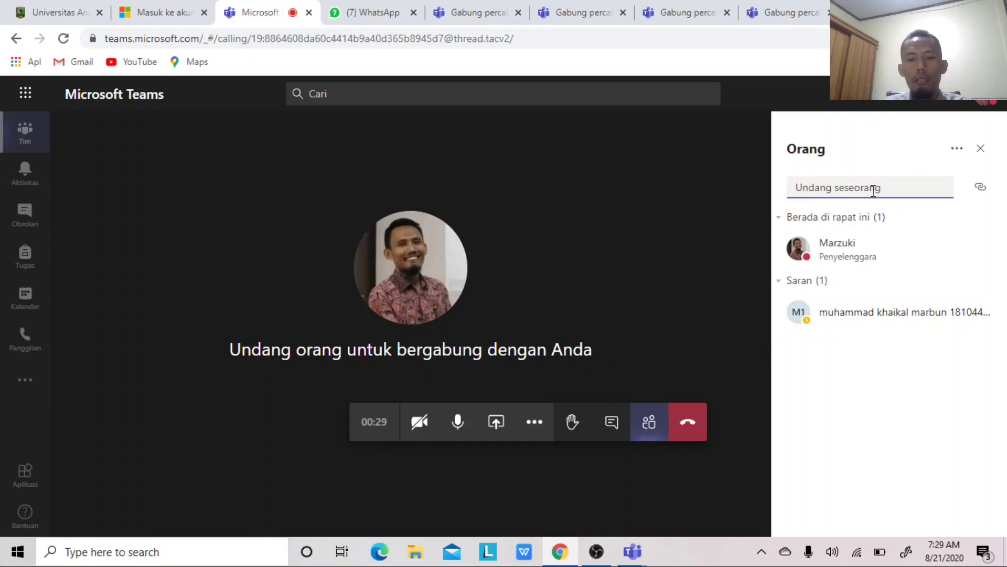
pyautogui.write('afda')
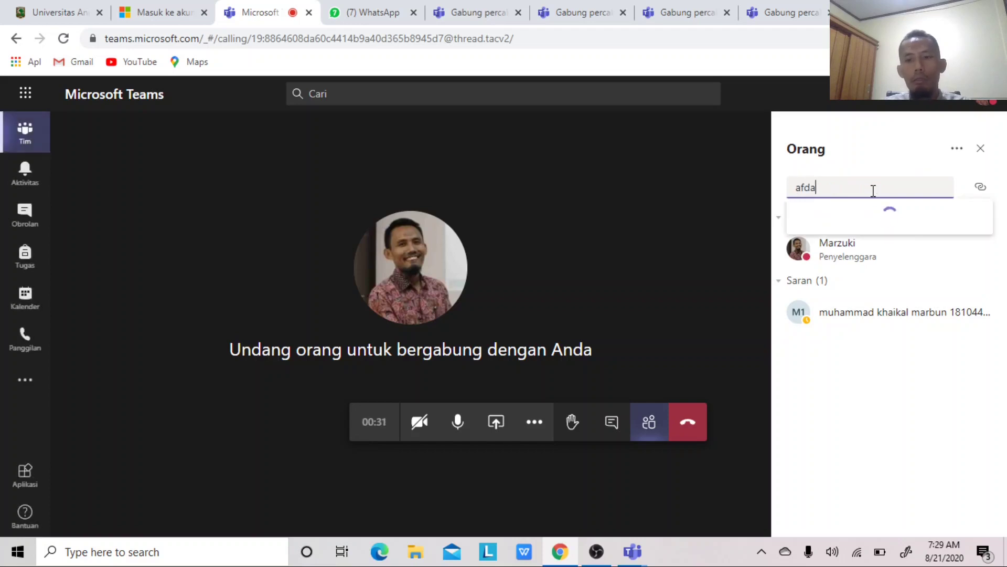
pyautogui.write('l')
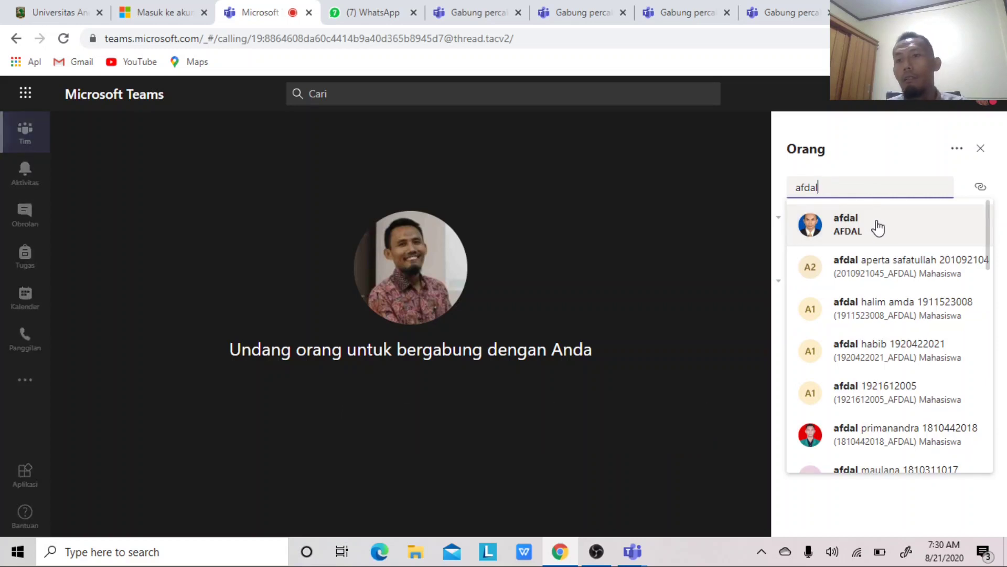
pyautogui.click(857, 157)
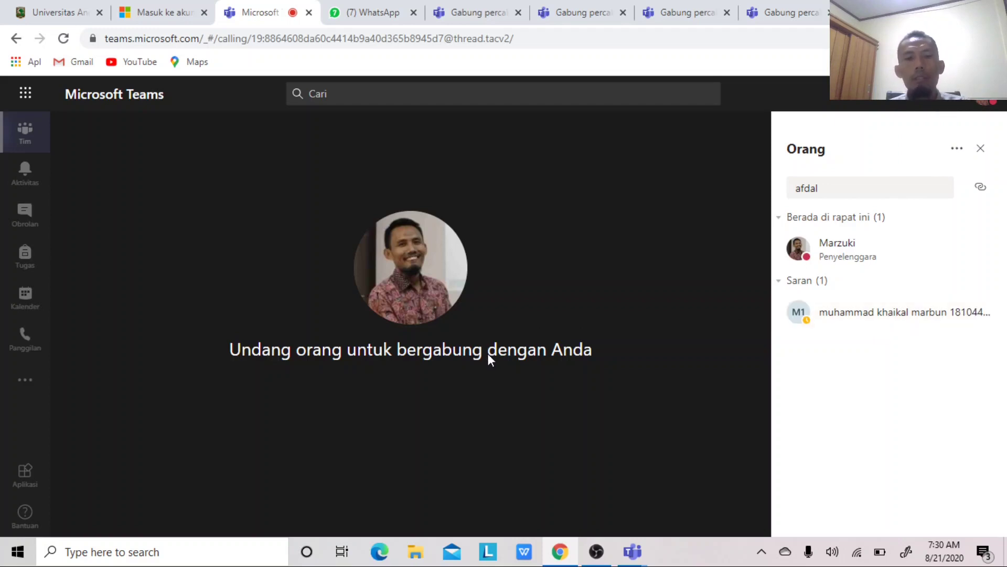
# - Present the earthquake proposal PowerPoint deck from the share tray instead of uploading a local file
pyautogui.click(497, 422)
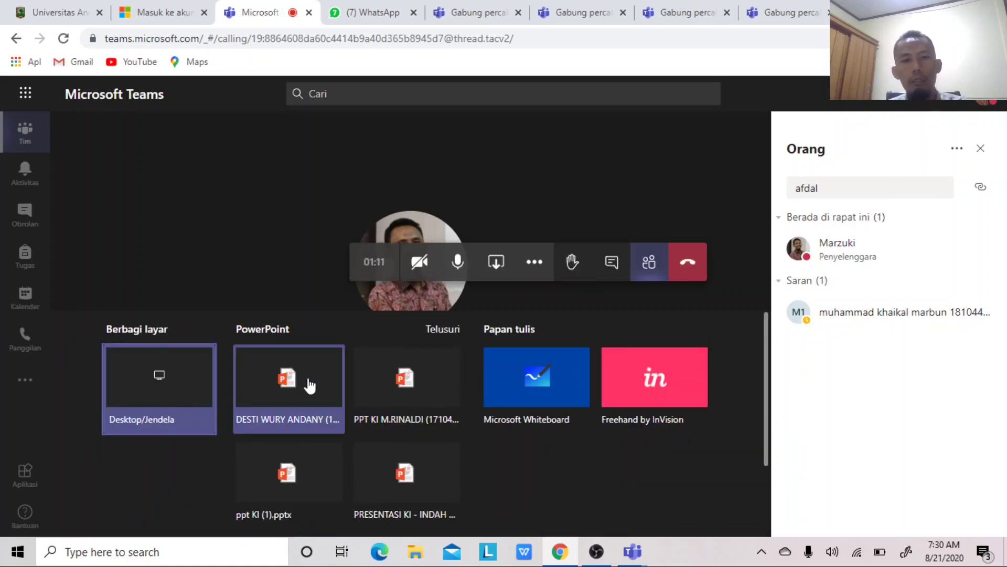
pyautogui.click(454, 333)
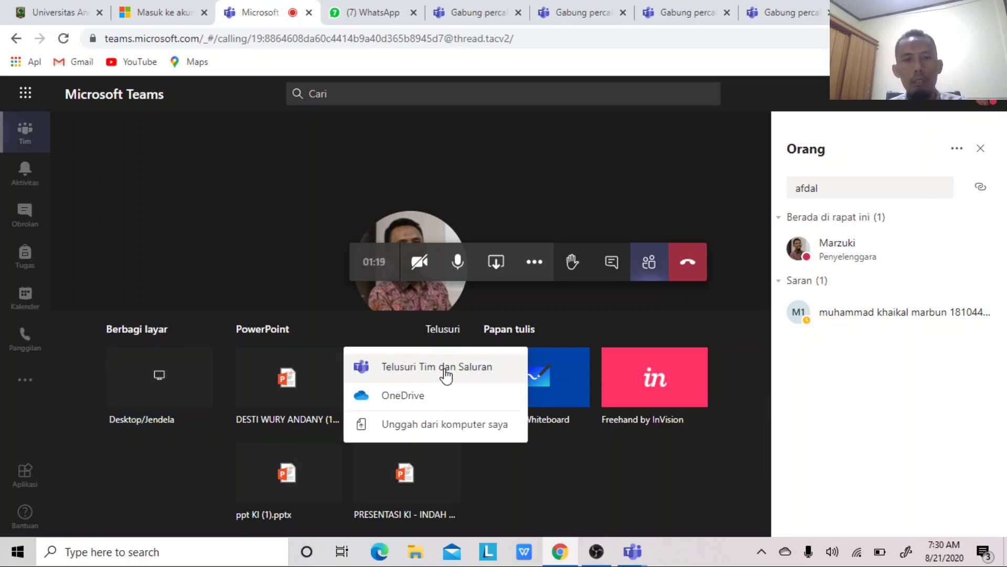
pyautogui.click(428, 425)
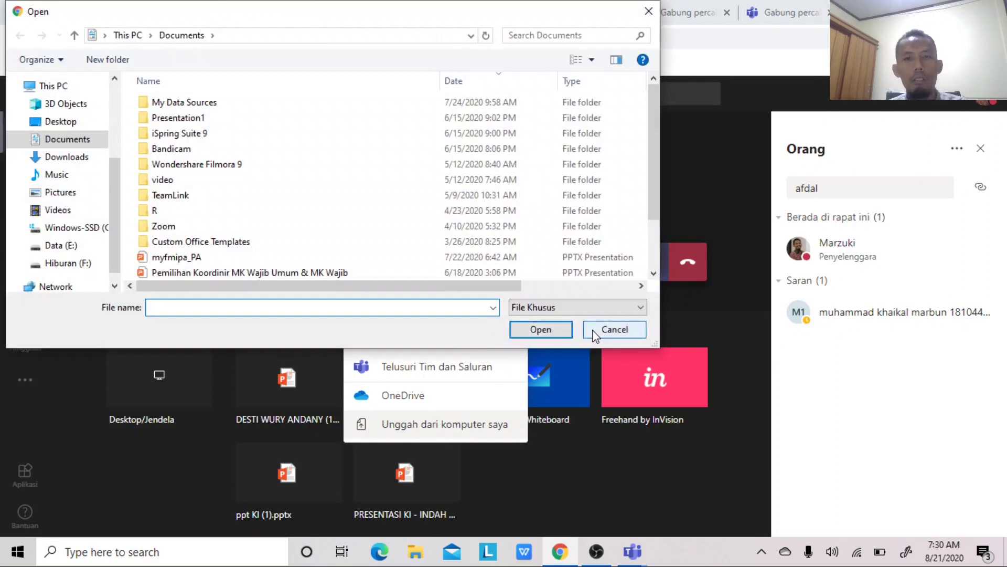
pyautogui.click(595, 330)
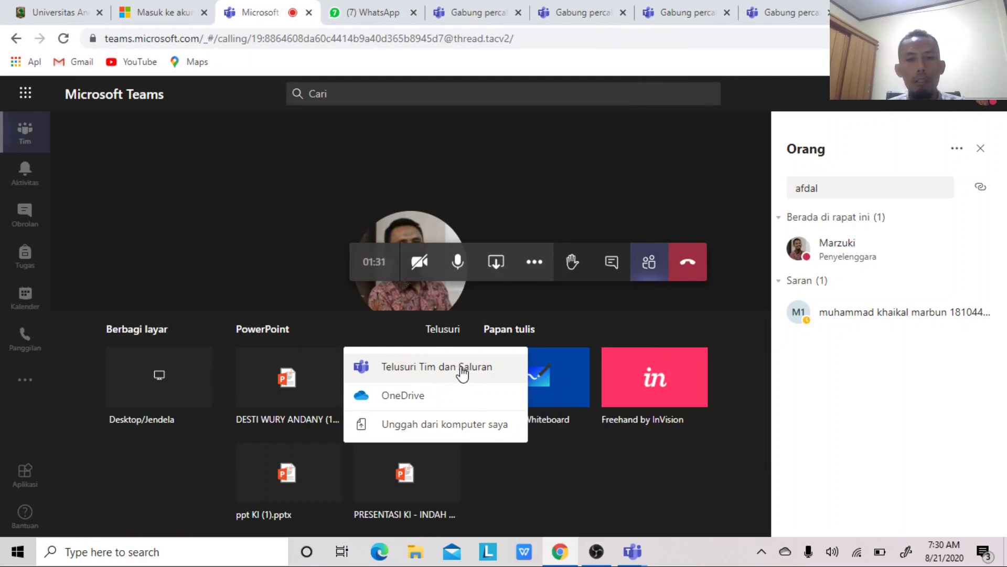
pyautogui.click(529, 464)
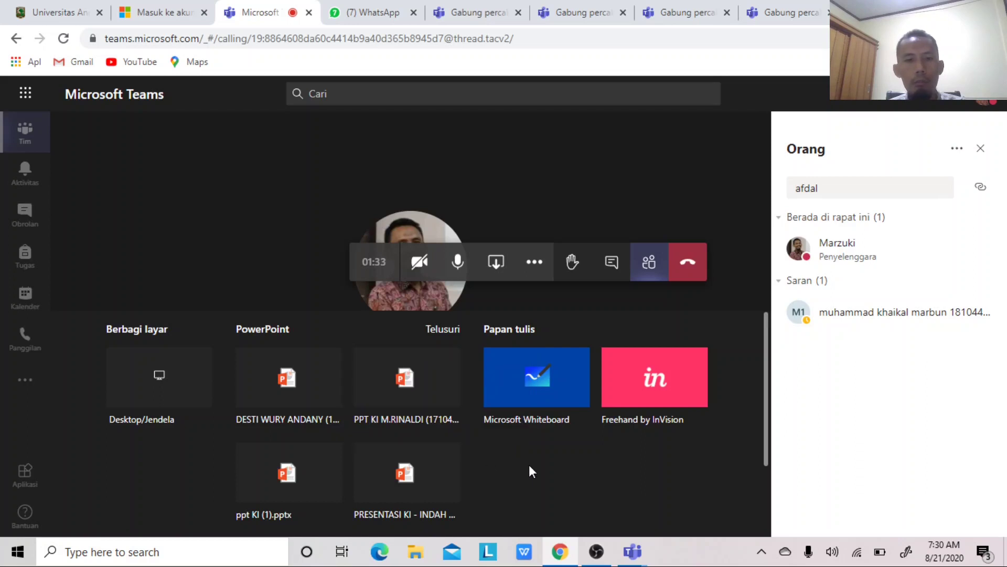
pyautogui.click(289, 378)
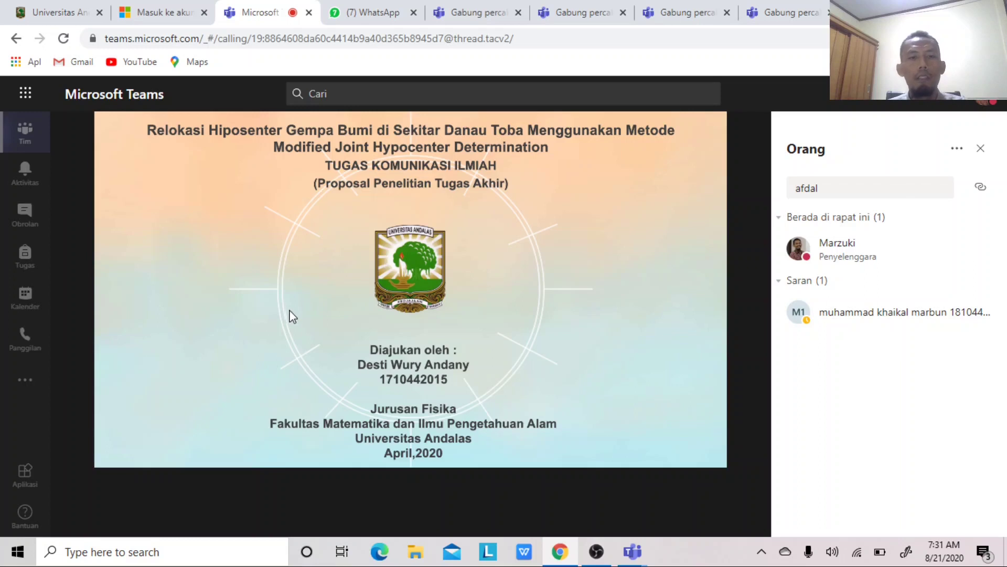
# - Stop presenting the PowerPoint deck with 'Berhenti menyajikan'
pyautogui.moveTo(299, 447)
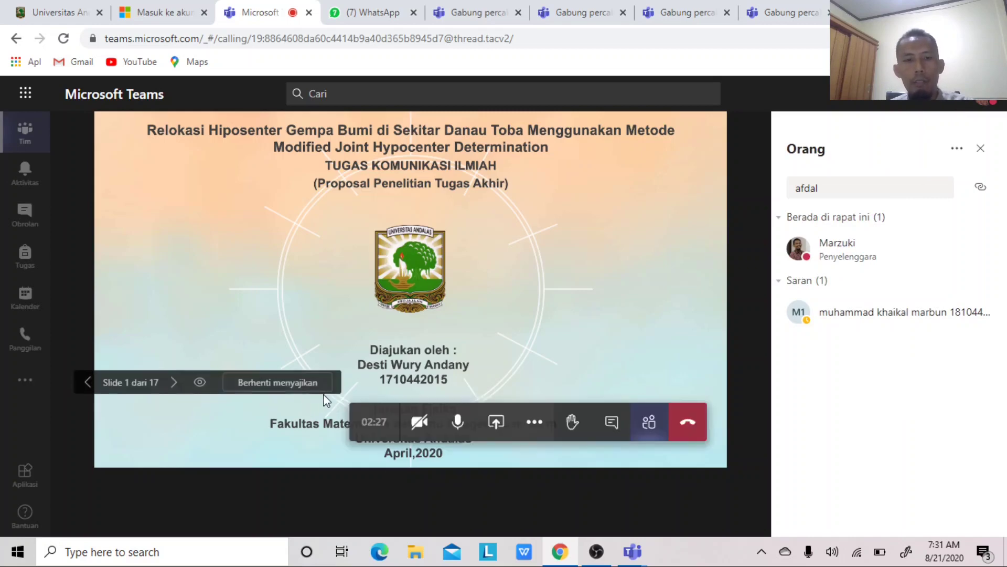
pyautogui.click(297, 386)
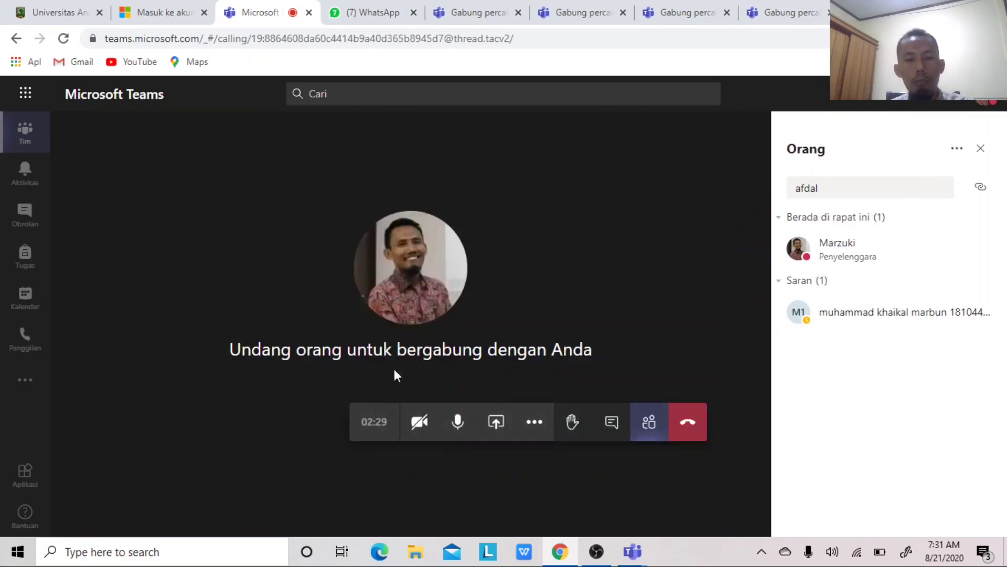
# - Share Microsoft Whiteboard in the meeting and pick the blue pen
pyautogui.click(497, 423)
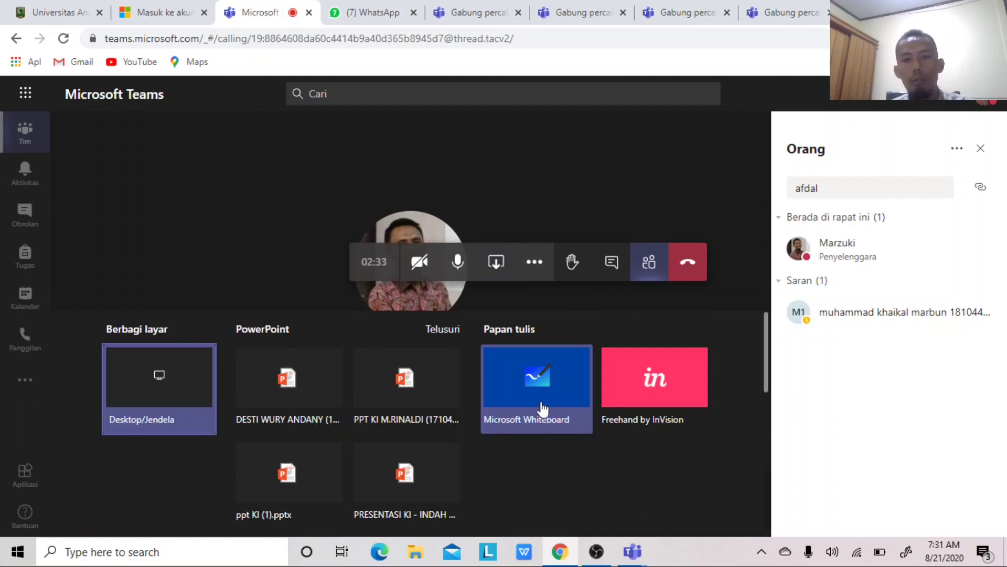
pyautogui.click(541, 386)
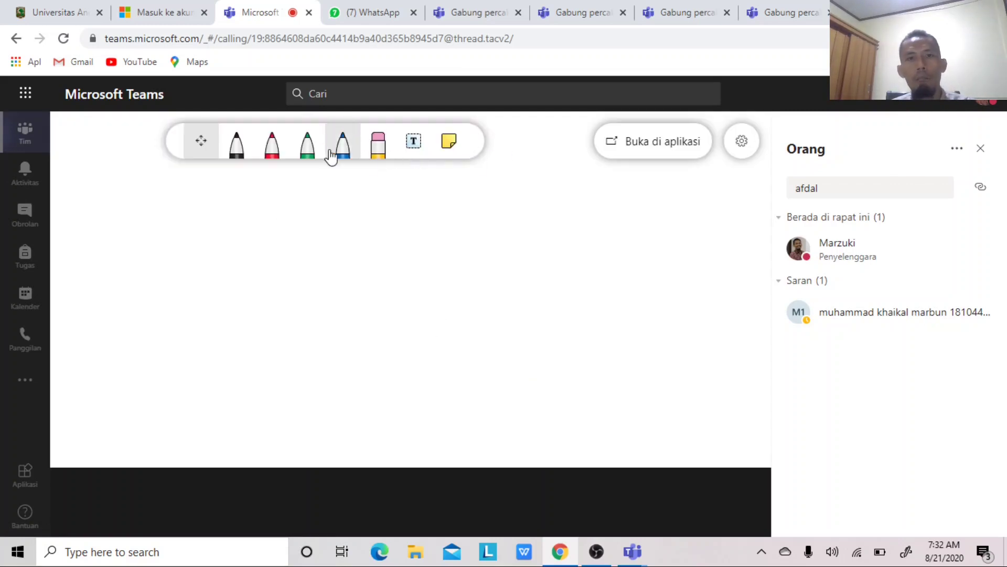
pyautogui.click(342, 151)
# - Draw a blue E and two lines to its right on the whiteboard
pyautogui.moveTo(229, 211)
pyautogui.mouseDown()
pyautogui.moveTo(235, 282)
pyautogui.moveTo(306, 270)
pyautogui.mouseUp()
pyautogui.moveTo(231, 248); pyautogui.dragTo(284, 238)
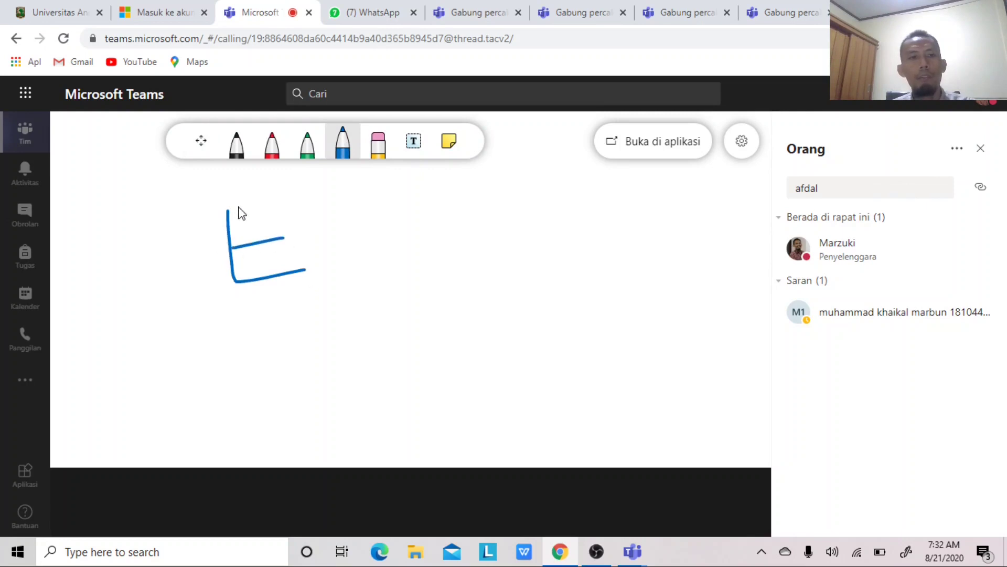
pyautogui.moveTo(227, 211)
pyautogui.mouseDown()
pyautogui.moveTo(331, 211)
pyautogui.moveTo(412, 243)
pyautogui.mouseUp()
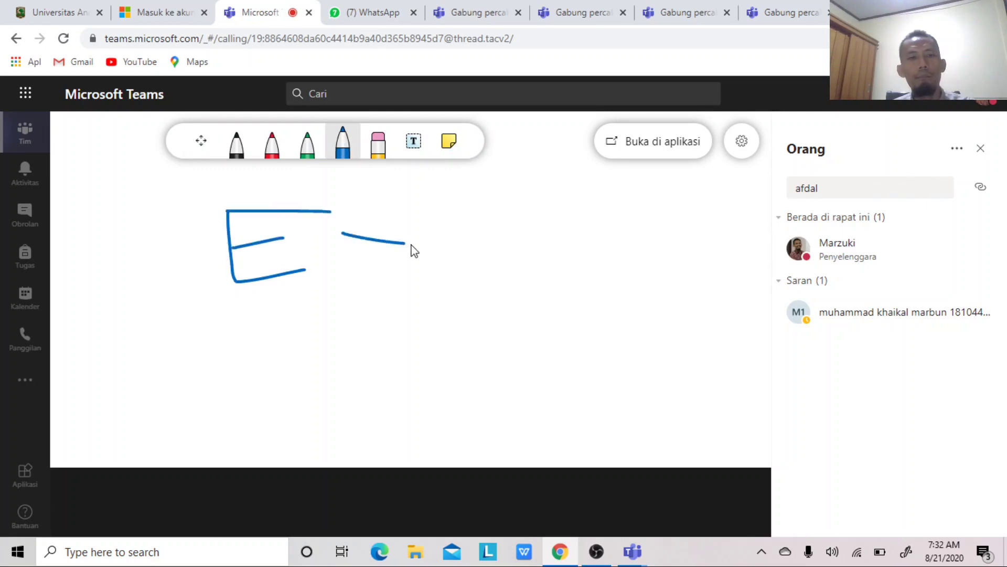
pyautogui.moveTo(352, 257); pyautogui.dragTo(439, 278)
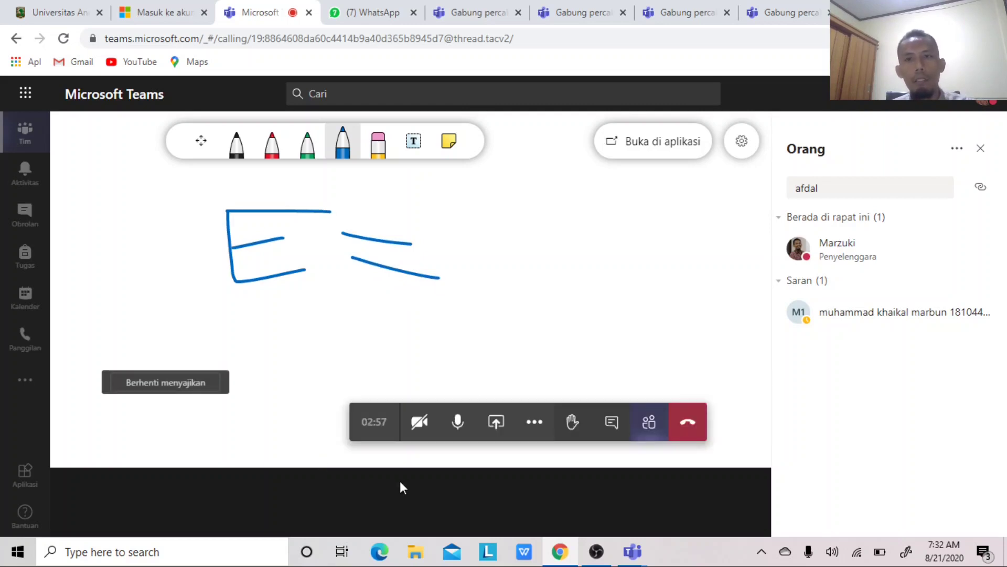
# - Stop presenting the whiteboard, open participant-list options, and toggle between the chat and people panels
pyautogui.click(210, 388)
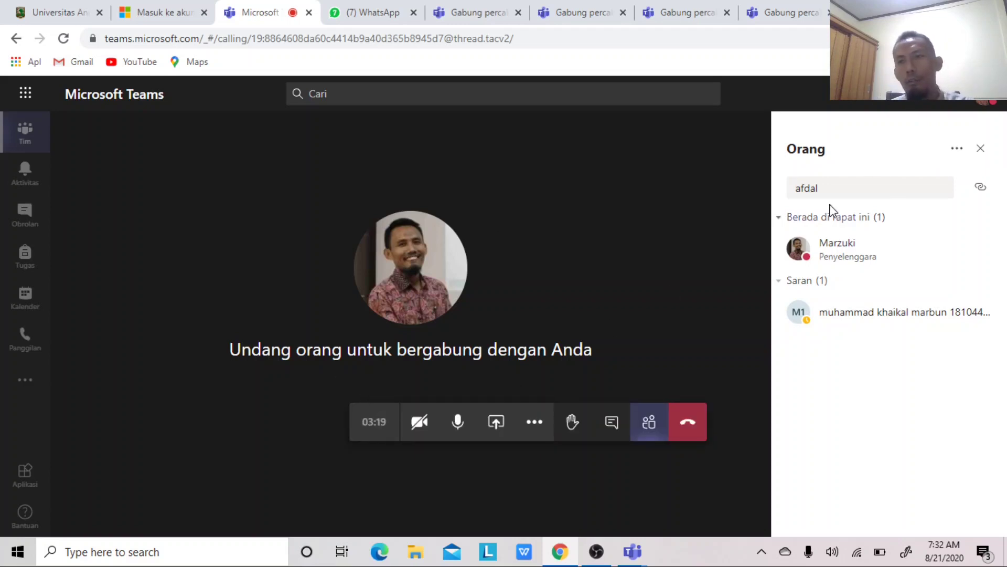
pyautogui.click(957, 152)
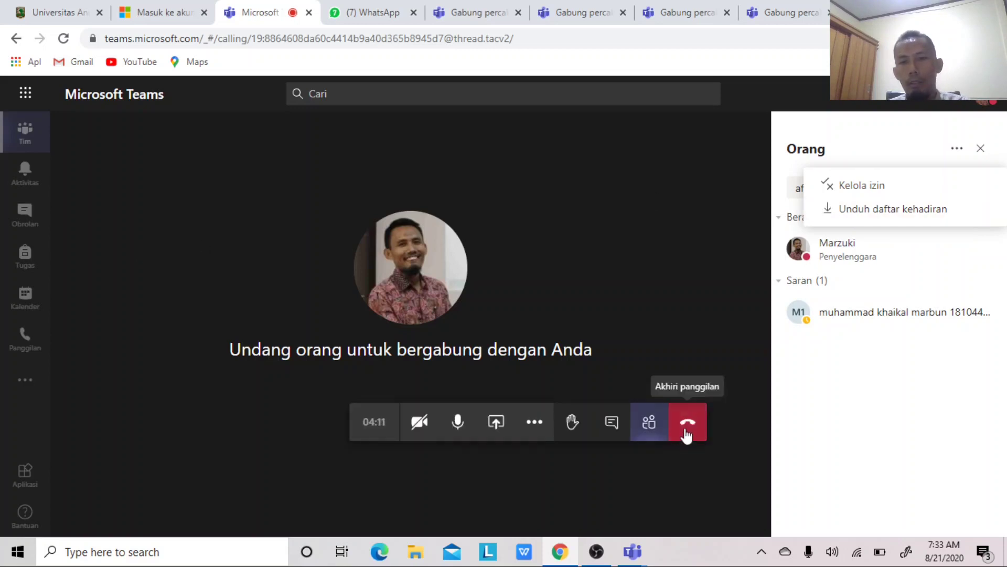
pyautogui.click(612, 424)
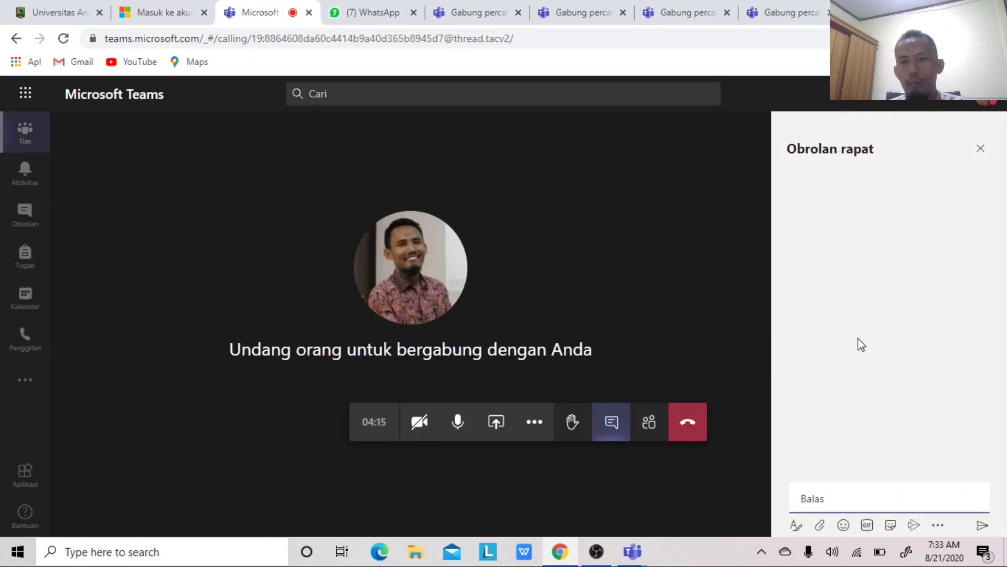
pyautogui.click(649, 423)
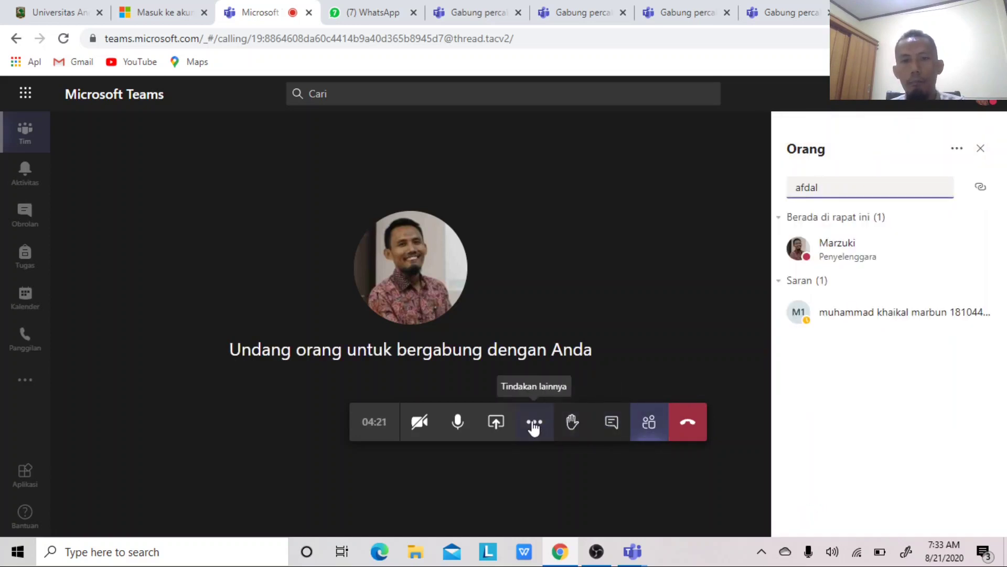
# - Raise and lower your hand, then hang up the meeting call
pyautogui.click(573, 423)
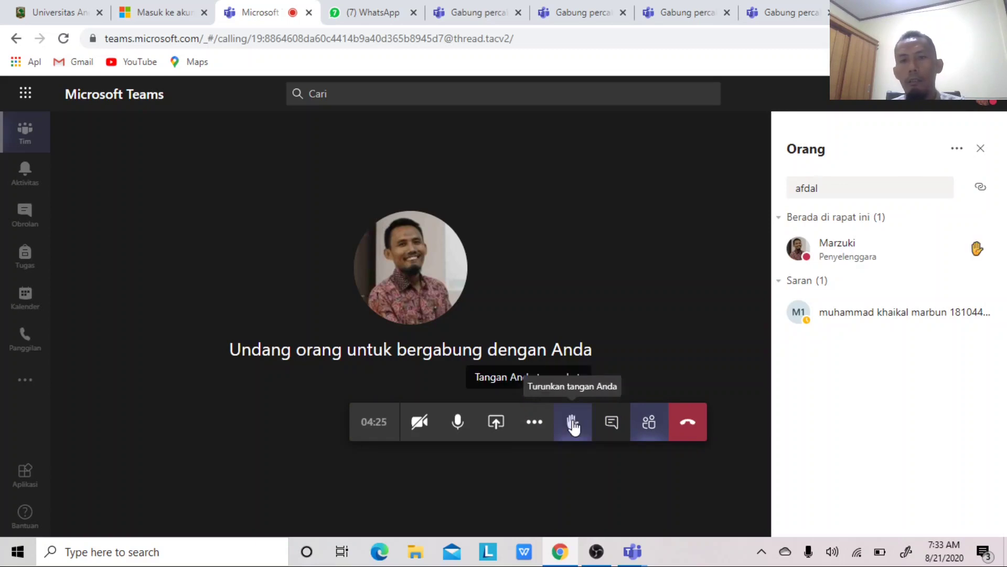
pyautogui.click(573, 423)
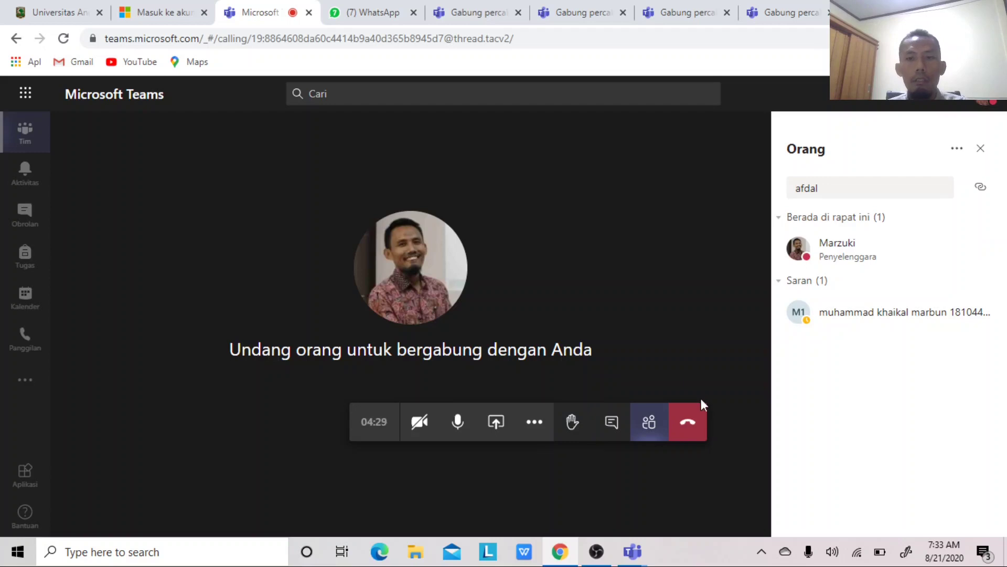
pyautogui.click(688, 421)
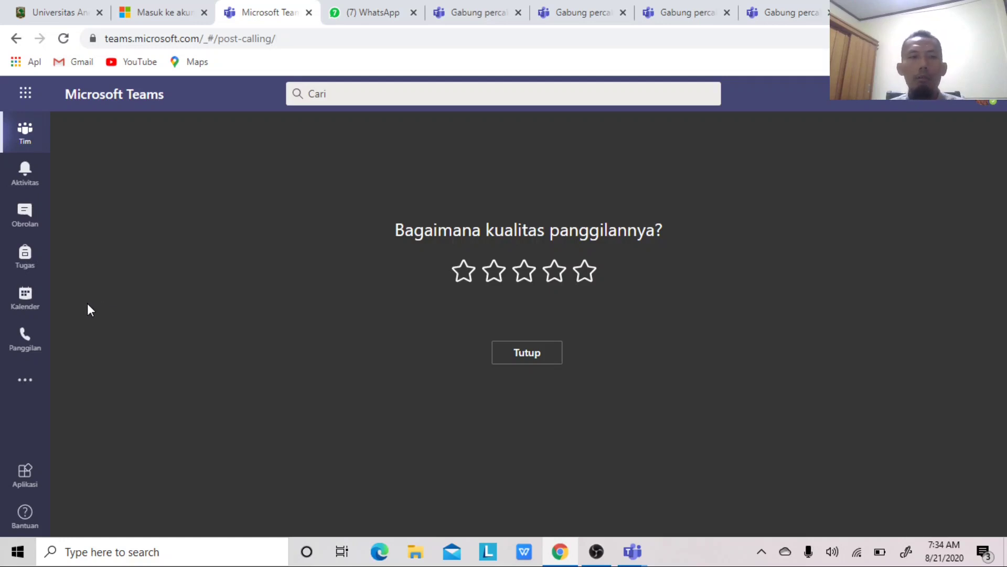
# - Open Kalender to view the 17–21 August 2020 work week
pyautogui.click(27, 299)
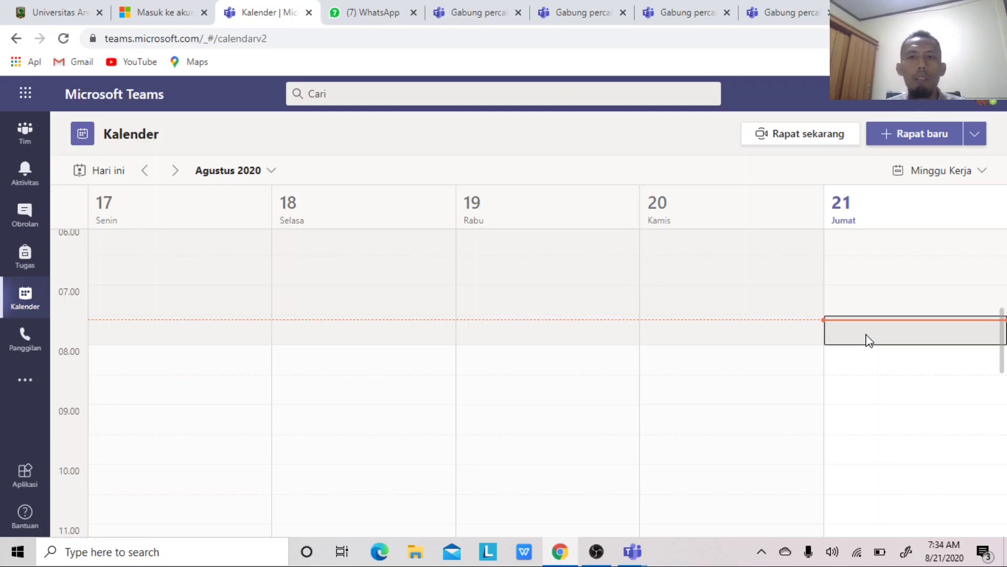
# - Open a 'Rapat baru' form for 21 Agt 2020, 08.00–08.30, checking the attendees and title fields
pyautogui.click(894, 138)
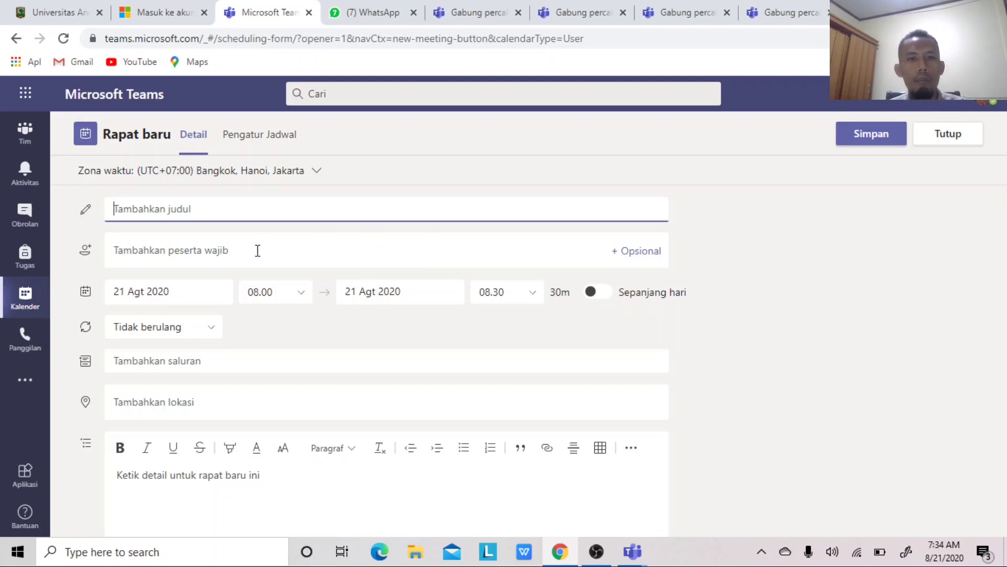
pyautogui.click(201, 251)
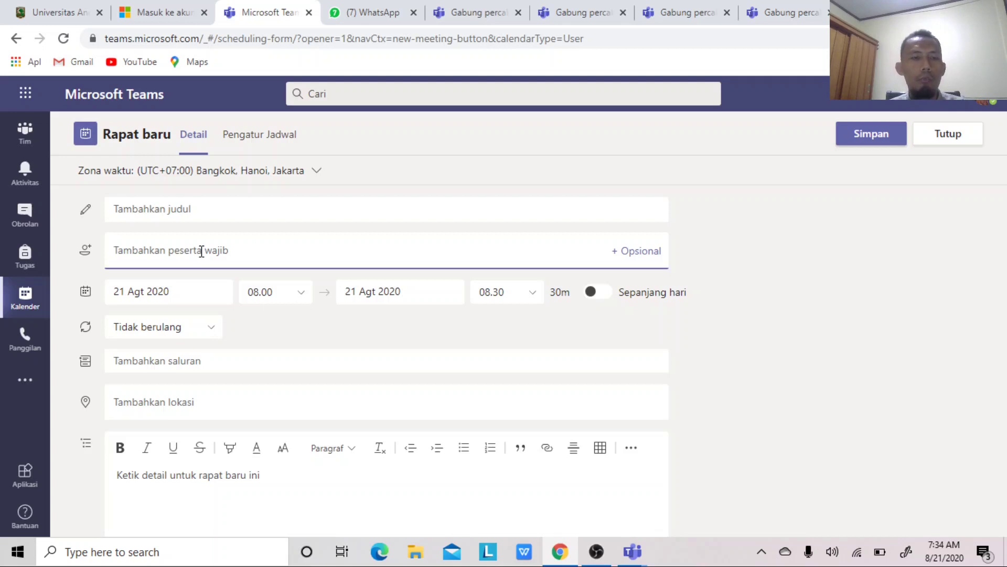
pyautogui.click(208, 214)
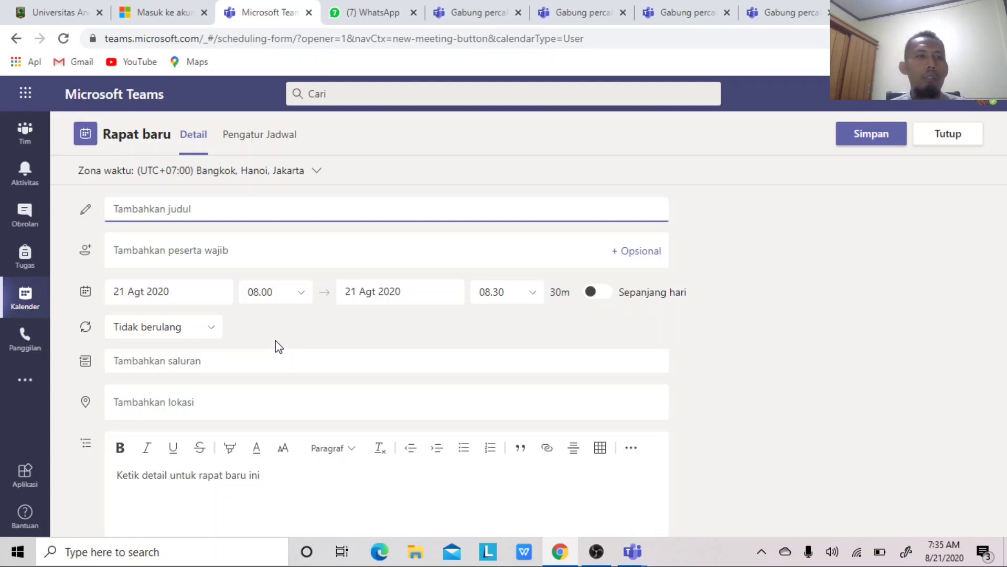
# - Return to the Dasar-Dasar MS Team Umum channel and show the Microsoft 365 apps list
pyautogui.click(27, 132)
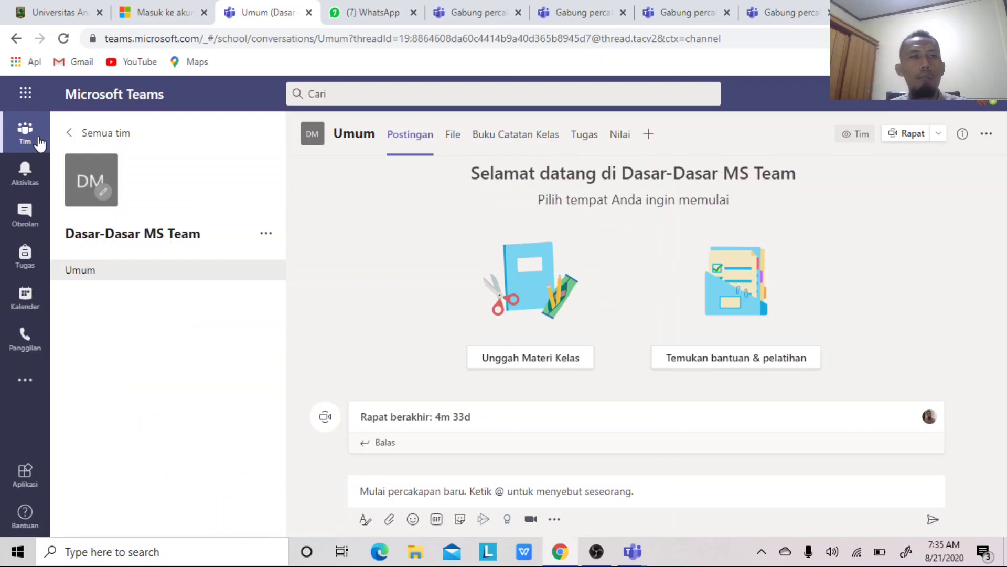
pyautogui.click(25, 100)
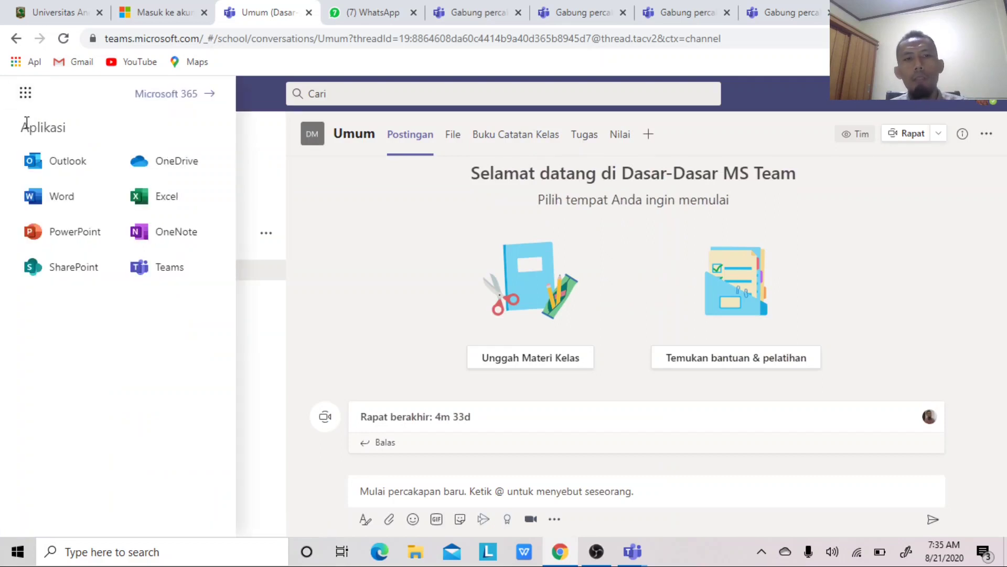